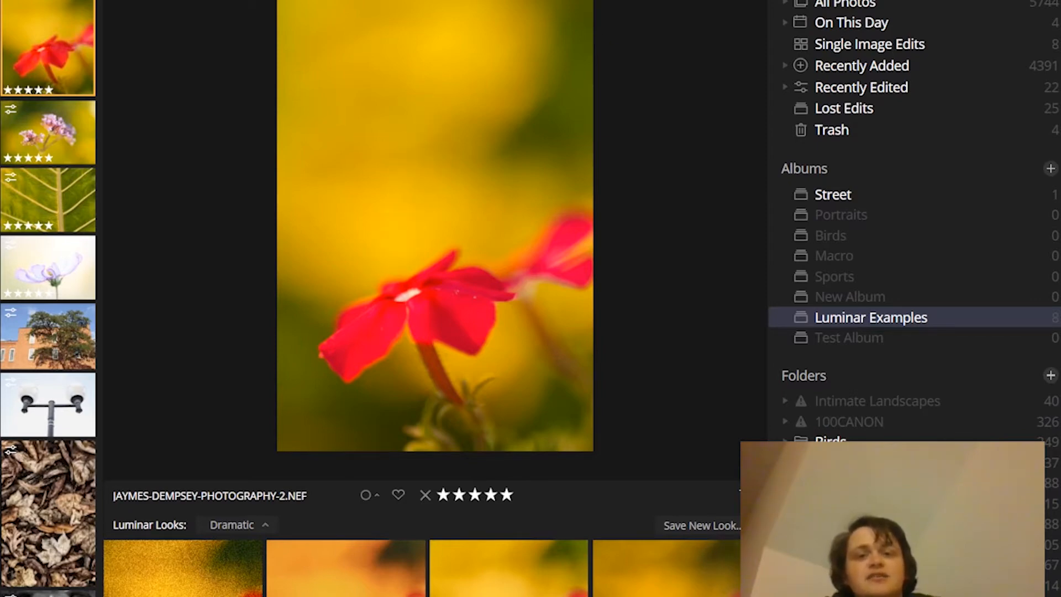
Open the purple flower photo from the Luminar Examples album for editing with the Essentials tools.
{"action": "double_click", "coordinate": [577, 132]}
{"action": "double_click", "coordinate": [578, 157]}
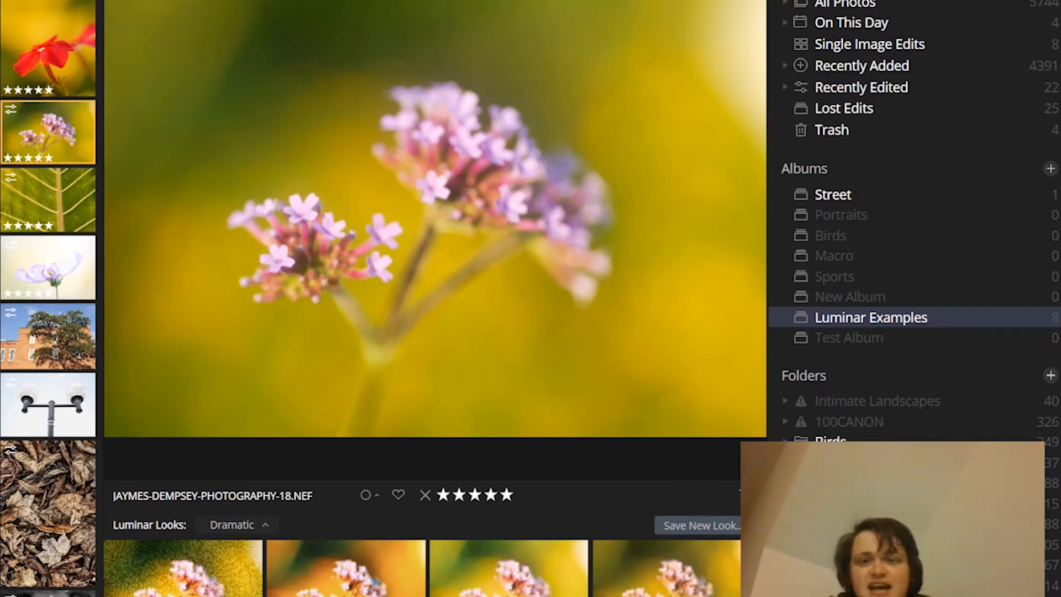
{"action": "key", "text": "d"}
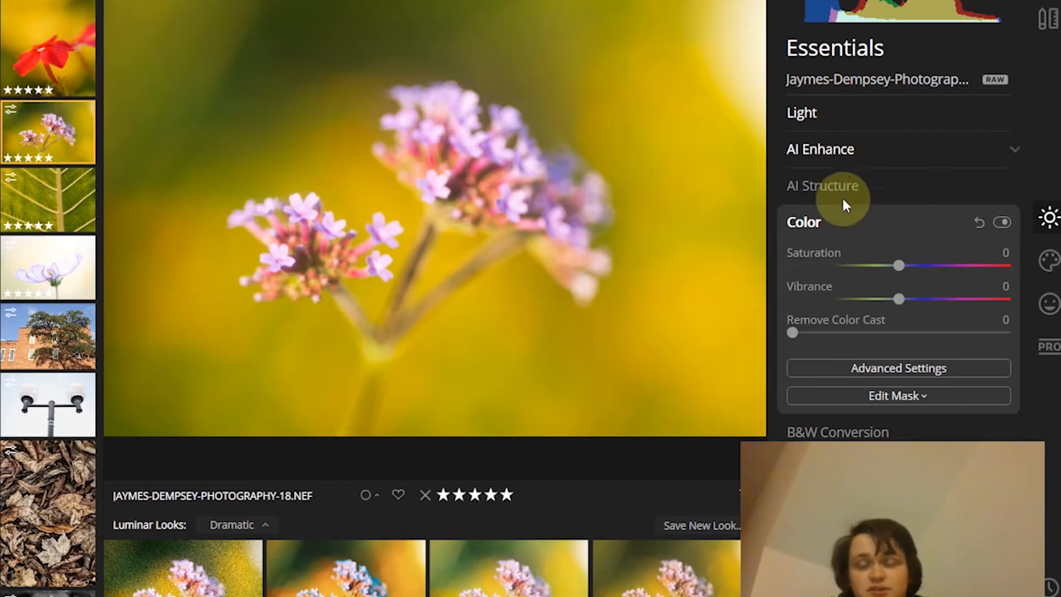
Examine the AI Enhance, Color and Light adjustments, including the advanced hue, saturation and luminance options under Color.
{"action": "left_click", "coordinate": [859, 124]}
{"action": "left_click", "coordinate": [823, 439]}
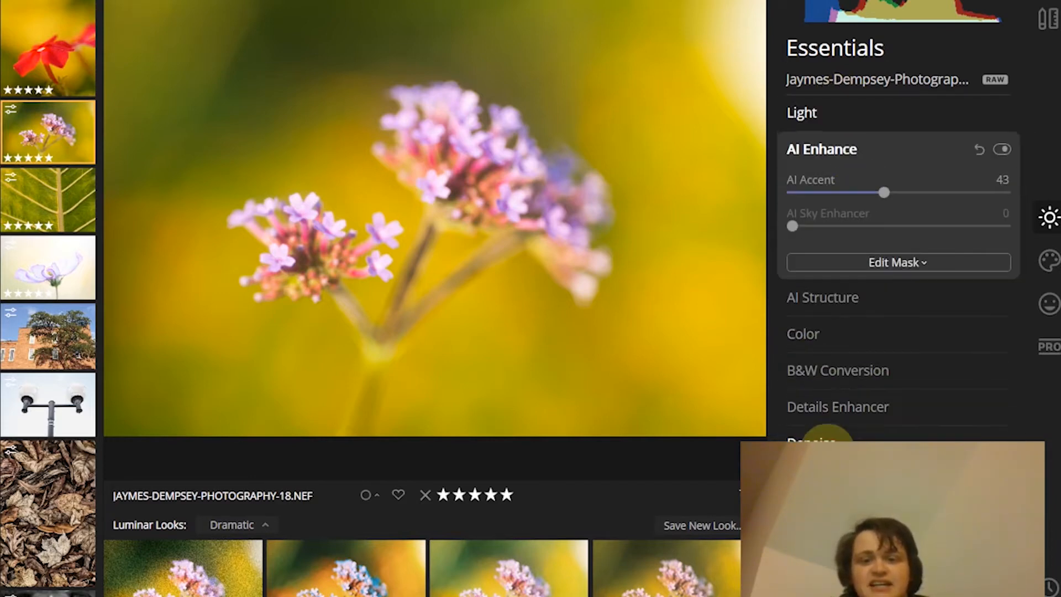
{"action": "left_click", "coordinate": [882, 332]}
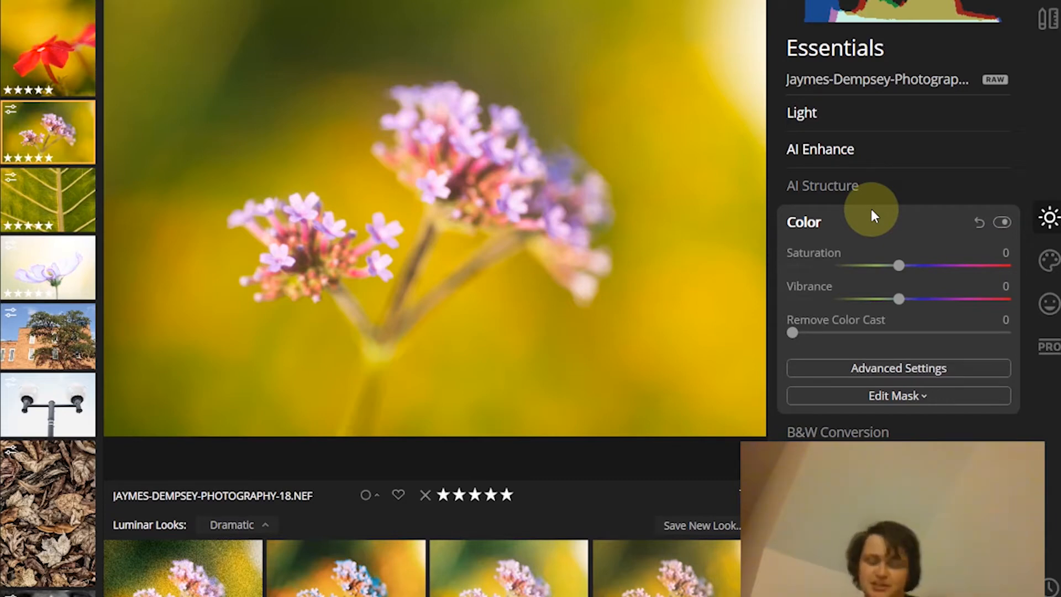
{"action": "left_click", "coordinate": [889, 371]}
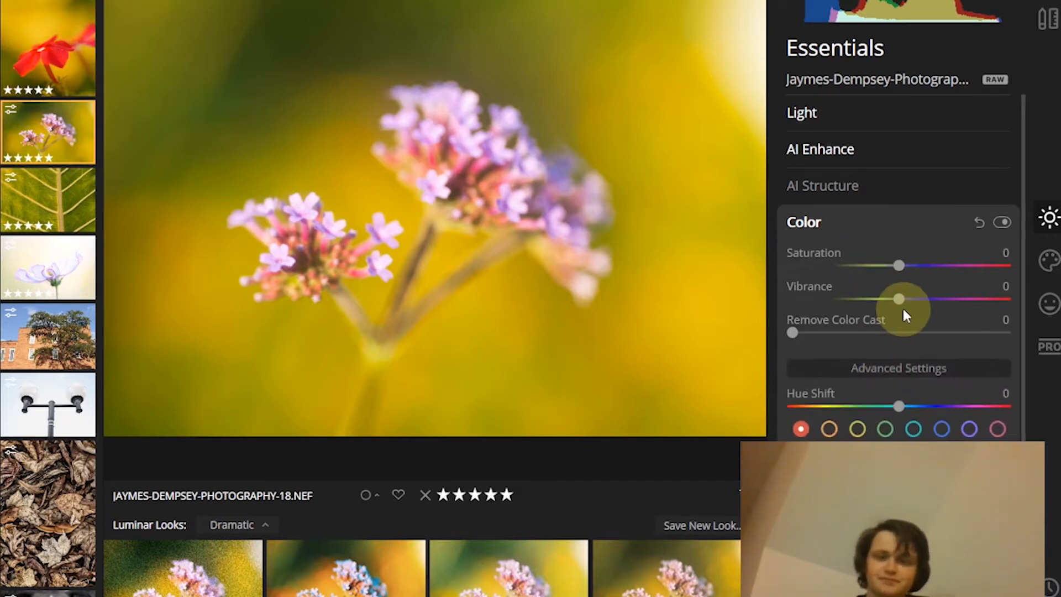
{"action": "scroll", "coordinate": [902, 306], "scroll_direction": "down", "scroll_amount": 2}
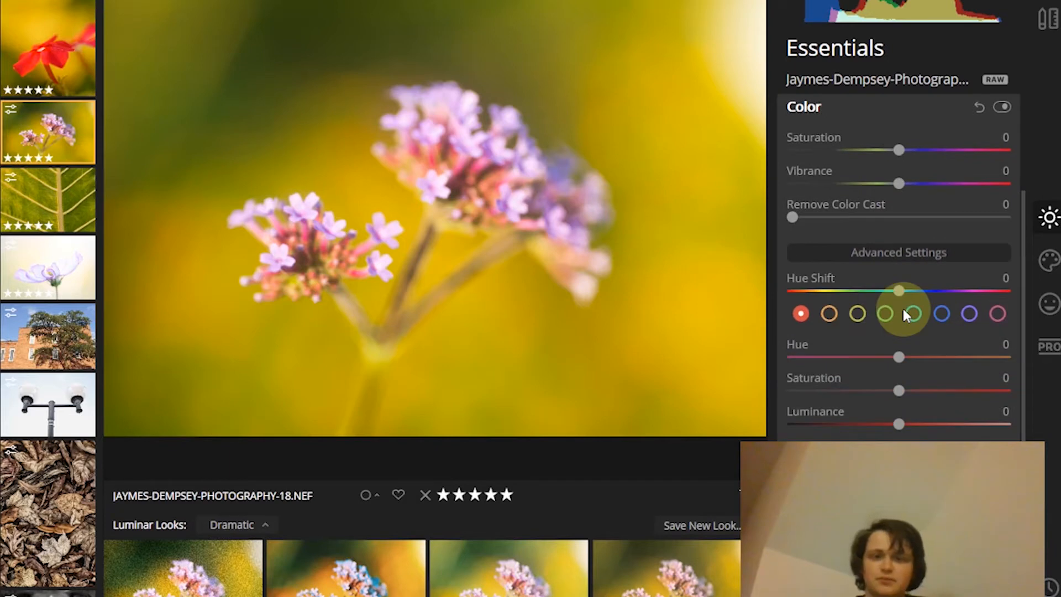
{"action": "left_click", "coordinate": [933, 256]}
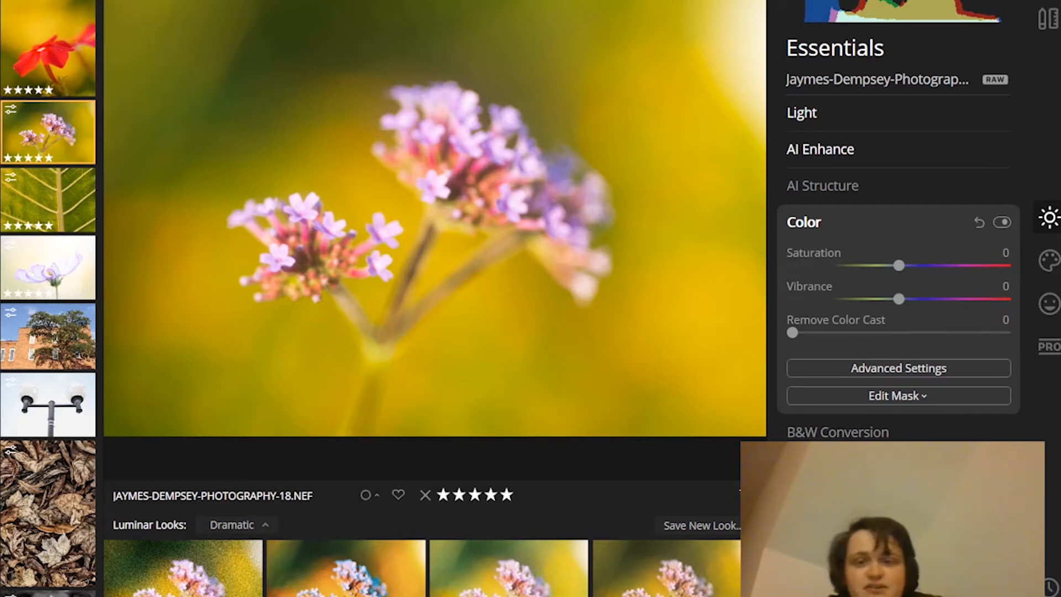
{"action": "left_click", "coordinate": [892, 115]}
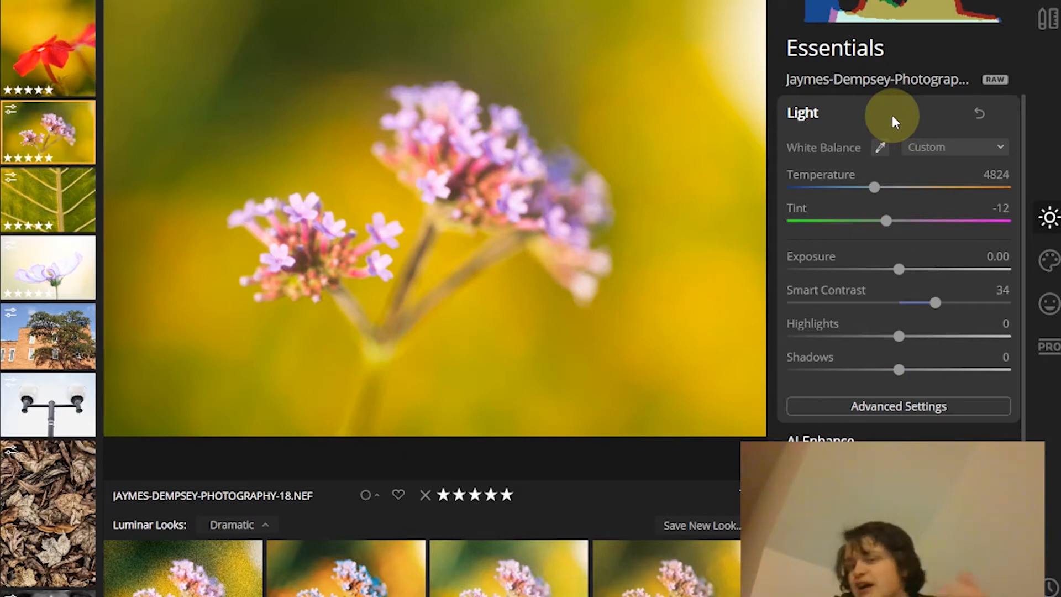
{"action": "left_click", "coordinate": [892, 115]}
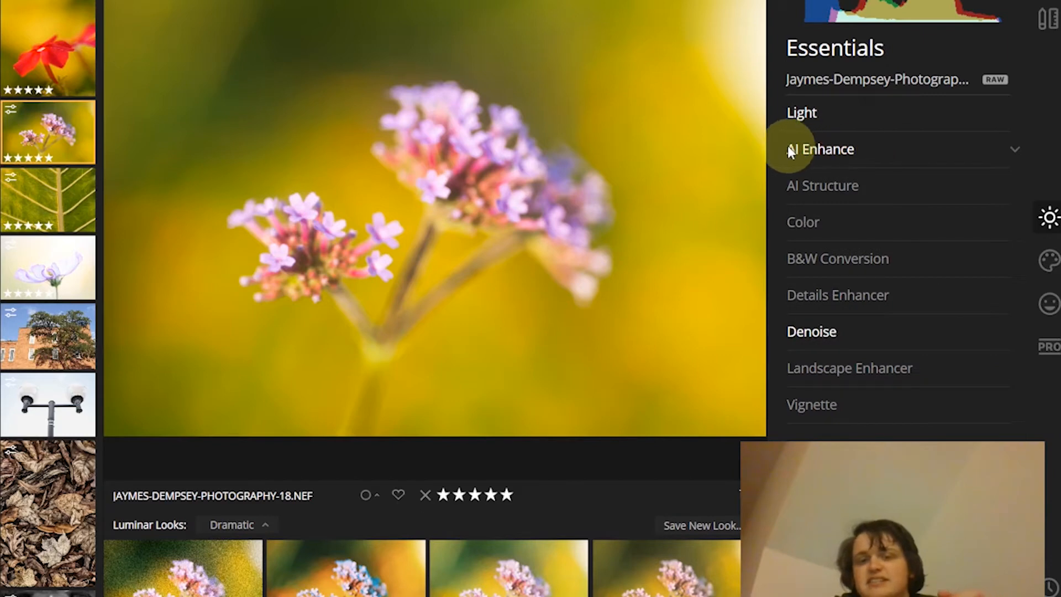
Set AI Accent to 36 in AI Enhance.
{"action": "left_click", "coordinate": [865, 144]}
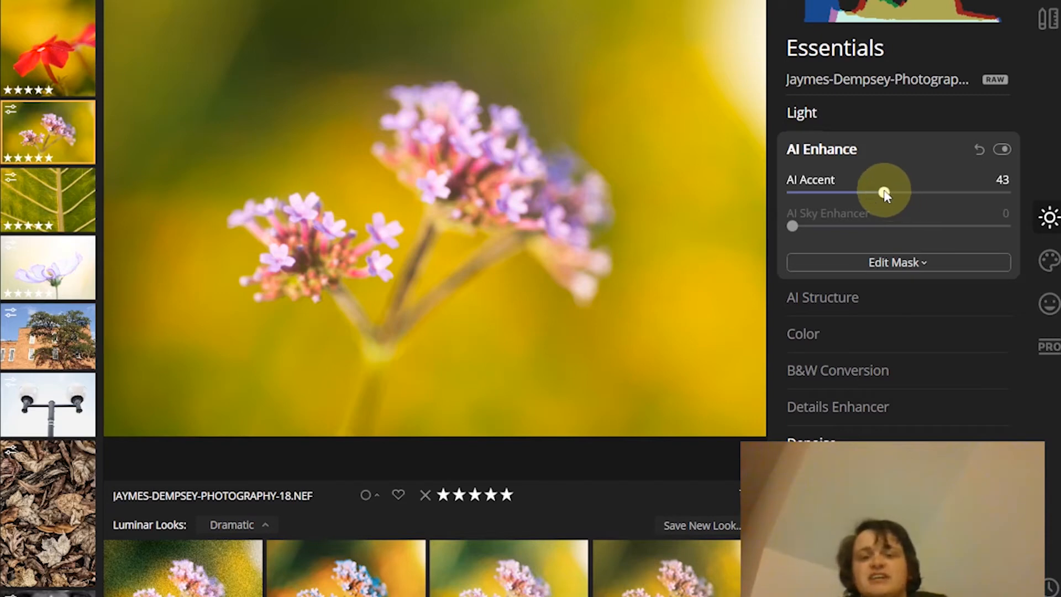
{"action": "left_click_drag", "start_coordinate": [884, 192], "coordinate": [816, 195]}
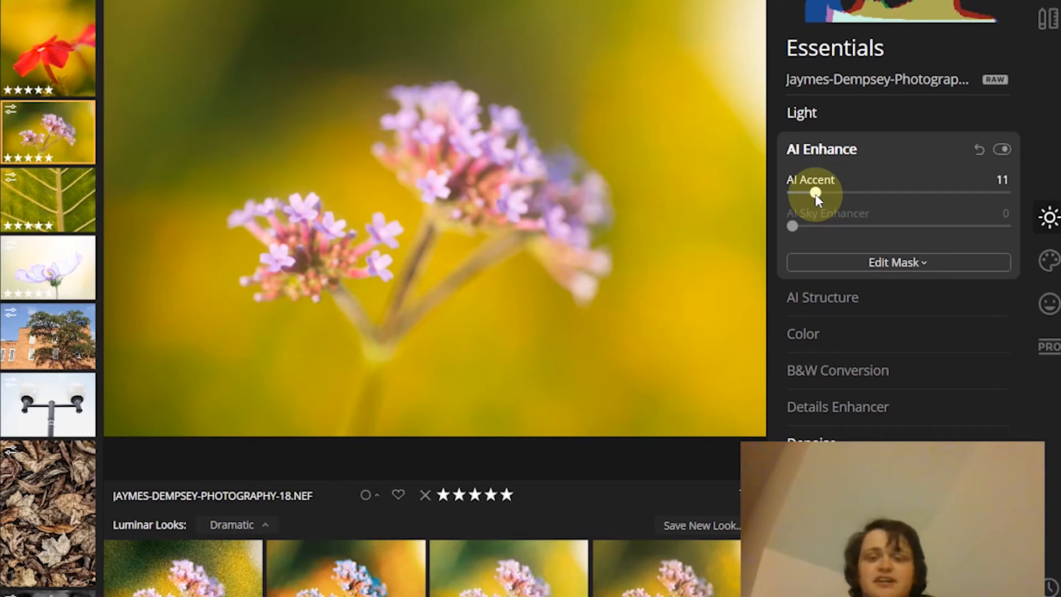
{"action": "left_click_drag", "start_coordinate": [817, 196], "coordinate": [861, 193]}
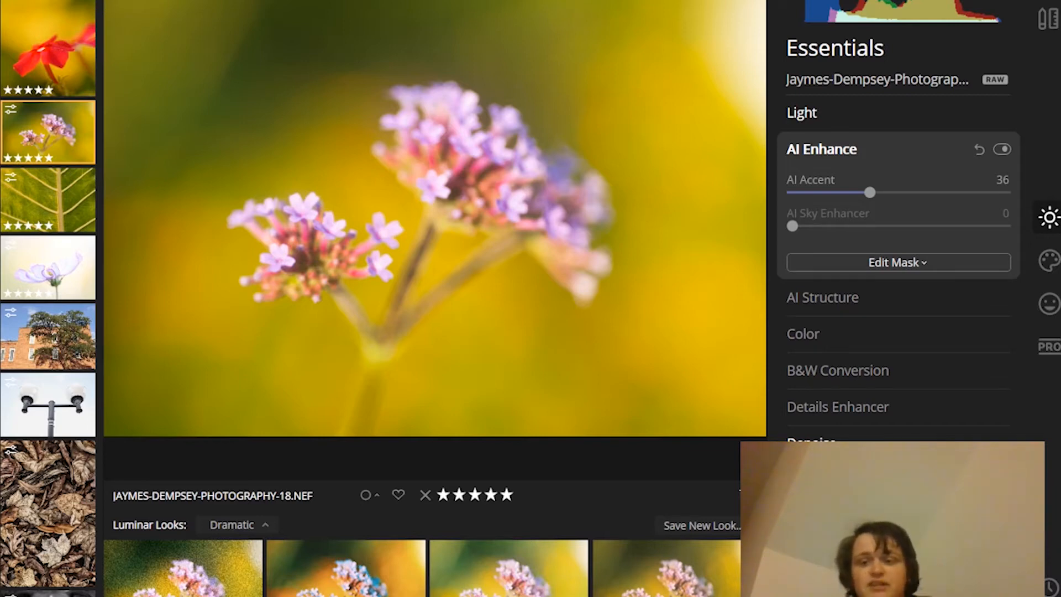
Expand the Light adjustments to show the white balance controls.
{"action": "left_click", "coordinate": [843, 115]}
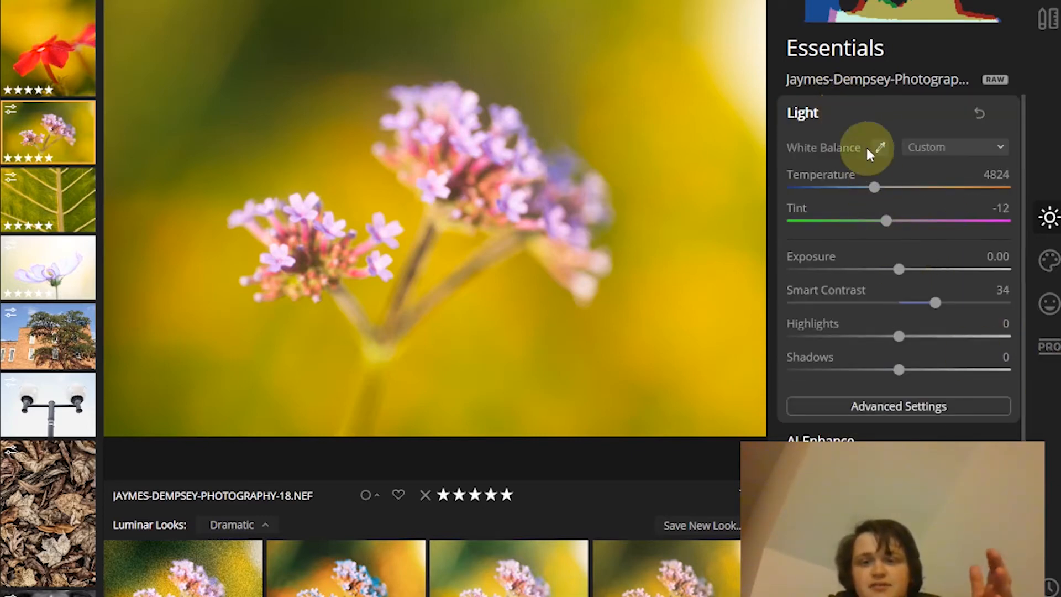
{"action": "left_click", "coordinate": [806, 113]}
{"action": "left_click", "coordinate": [805, 113]}
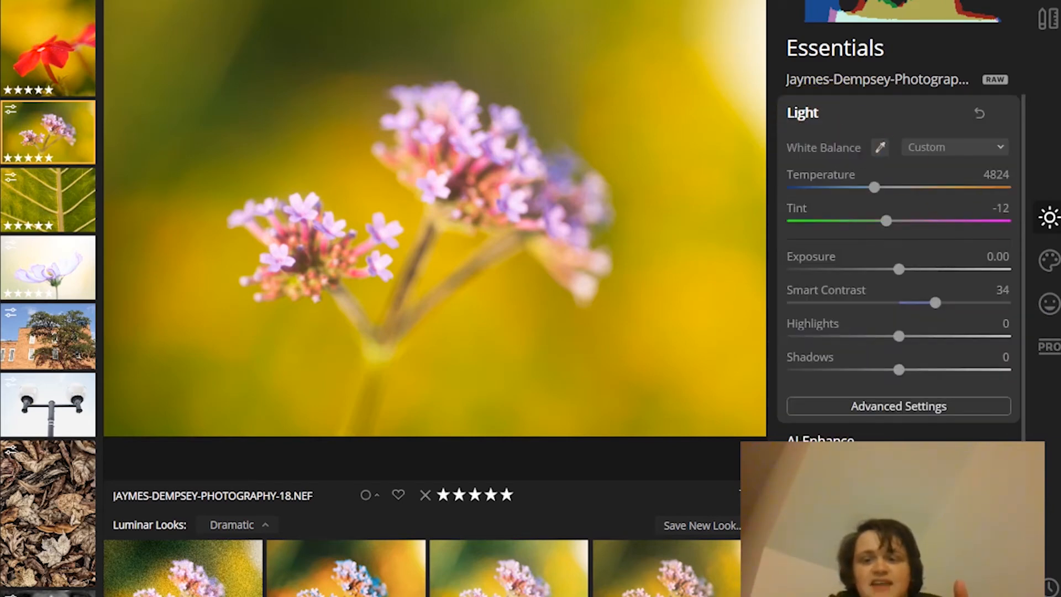
{"action": "left_click", "coordinate": [884, 213]}
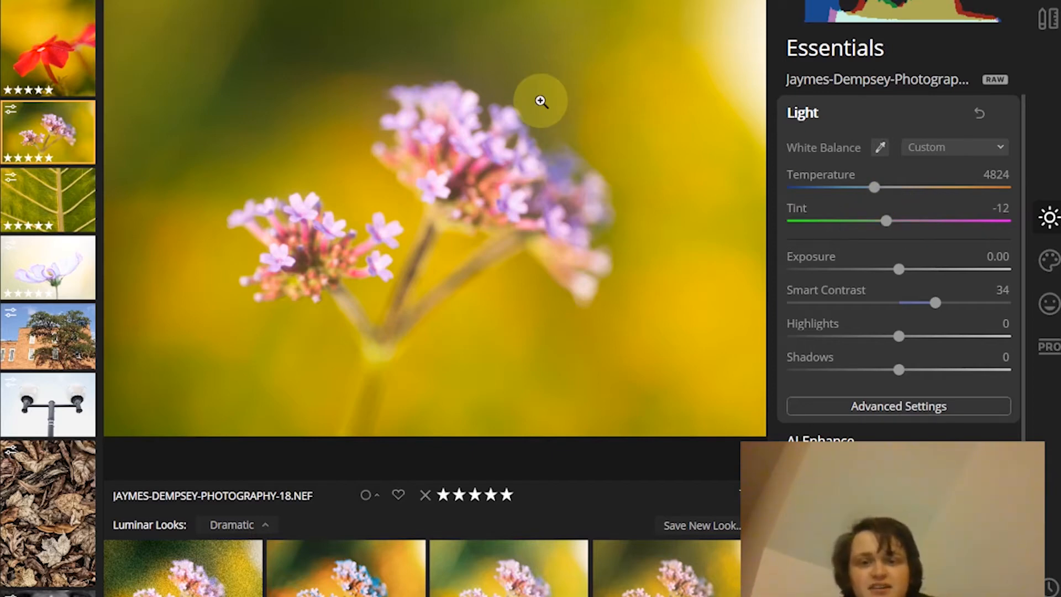
Try white balance temperatures of 3429, 11052 and 5409 on the flower photo.
{"action": "left_click", "coordinate": [843, 187]}
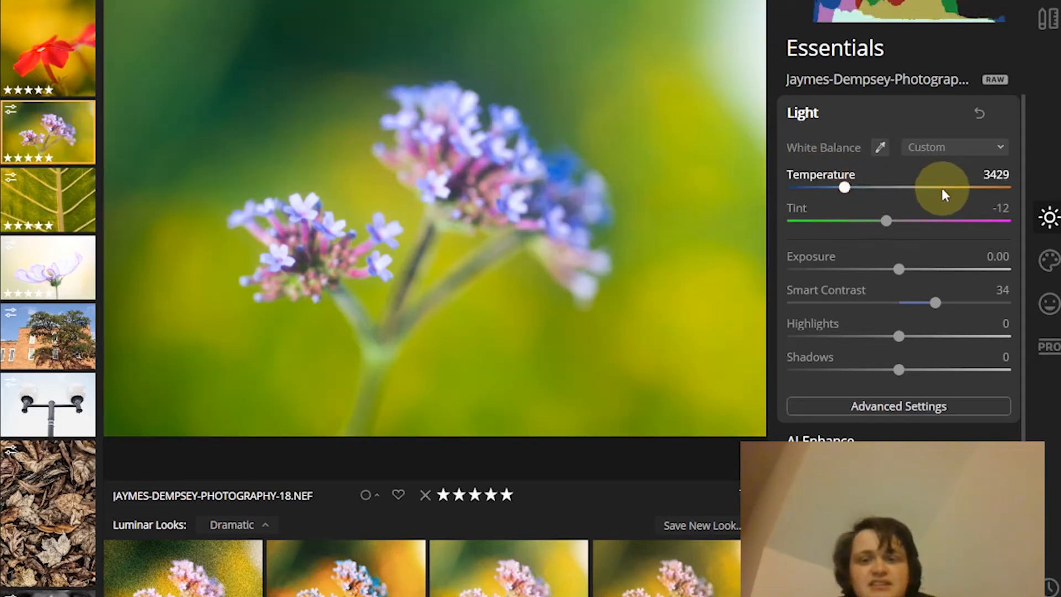
{"action": "left_click", "coordinate": [942, 188]}
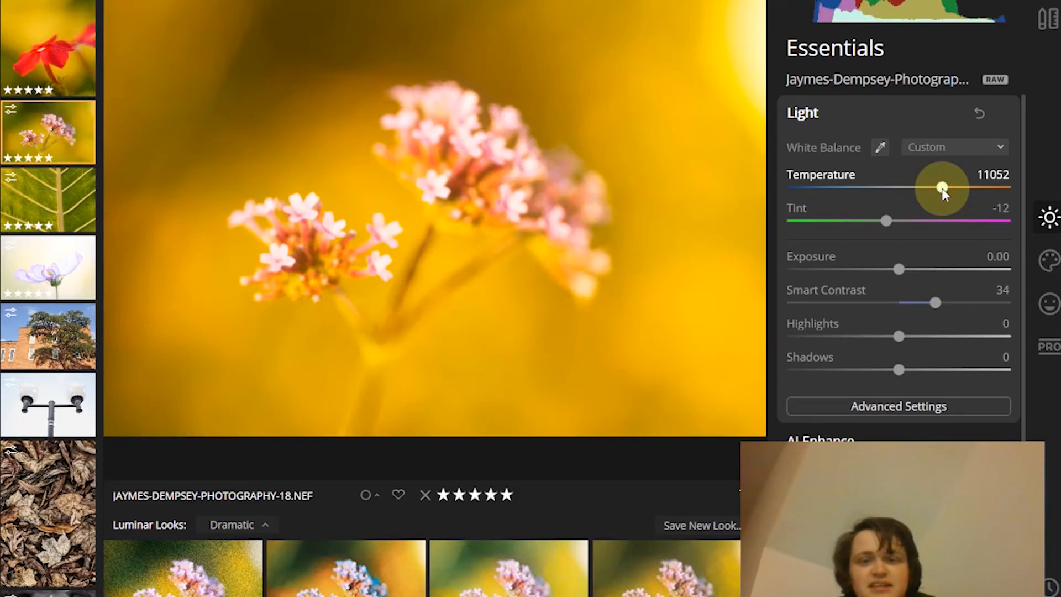
{"action": "left_click_drag", "start_coordinate": [941, 188], "coordinate": [884, 191]}
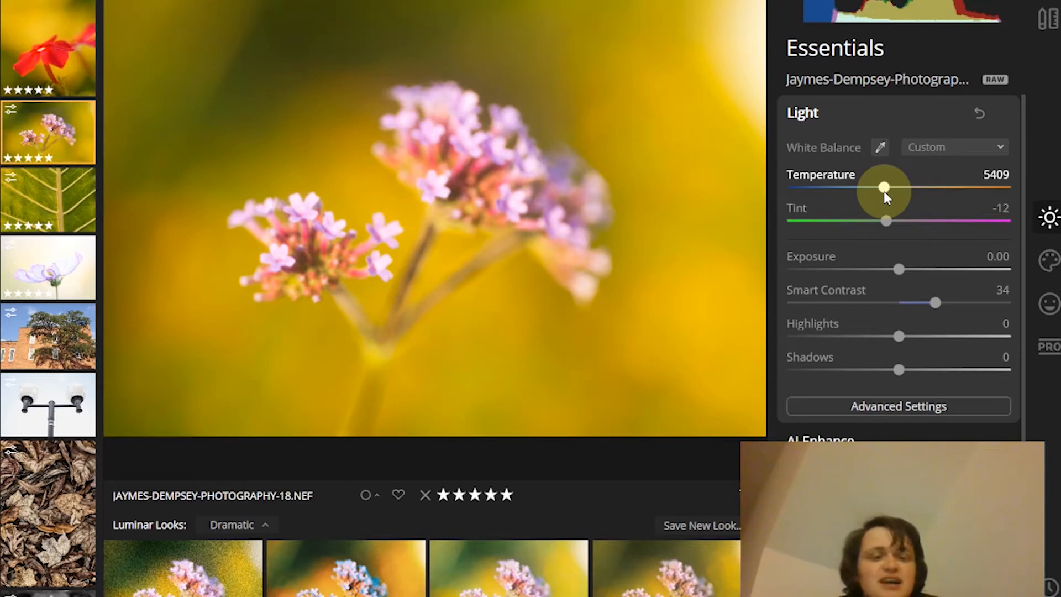
Try the Daylight, Cloudy, Shade, Tungsten and As Shot white balance presets in turn.
{"action": "left_click", "coordinate": [915, 155]}
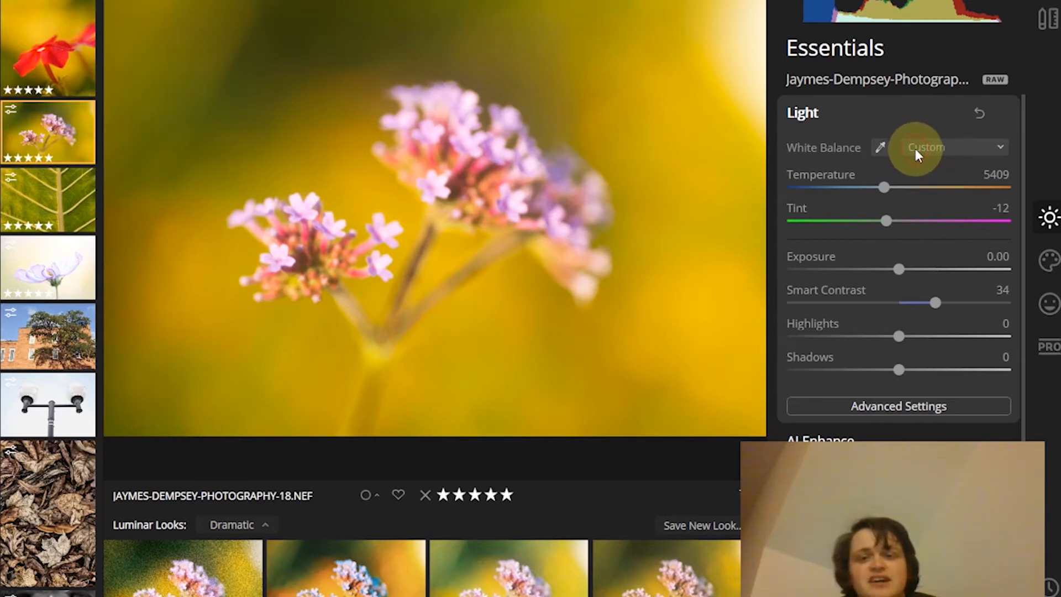
{"action": "left_click", "coordinate": [1000, 147]}
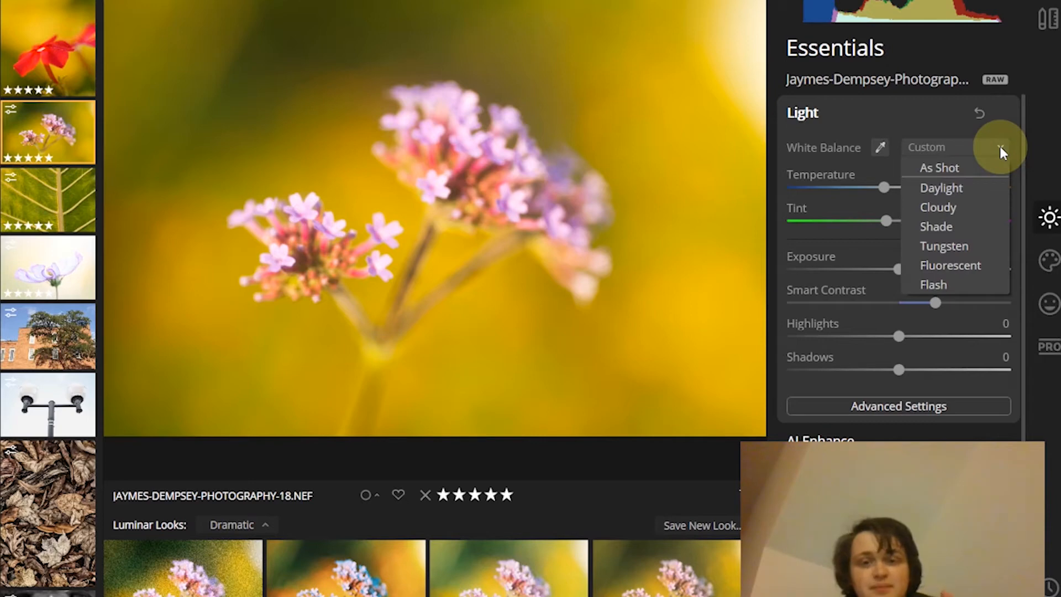
{"action": "left_click", "coordinate": [977, 187]}
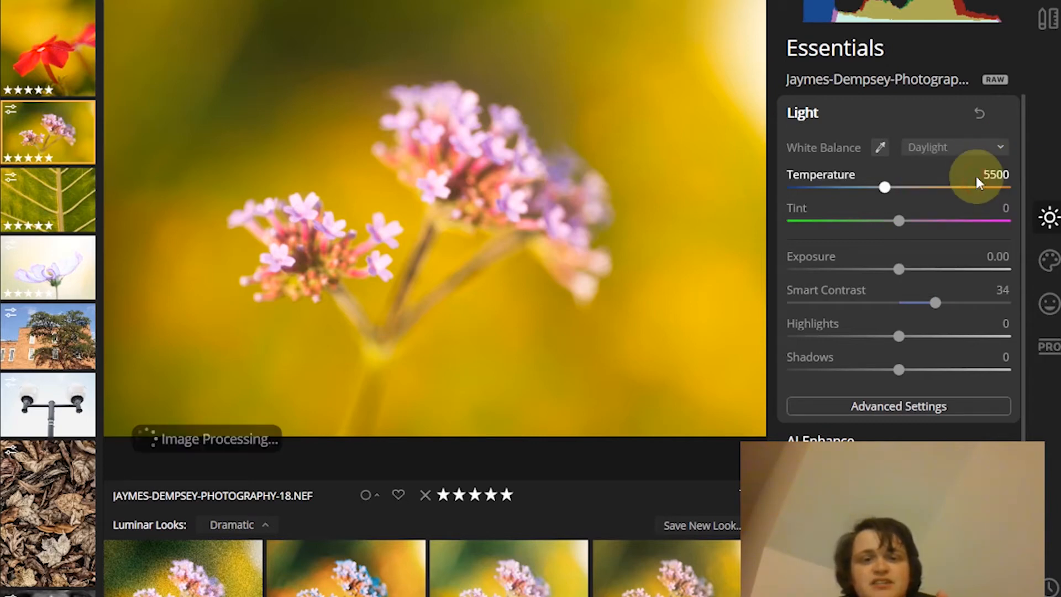
{"action": "left_click", "coordinate": [981, 146]}
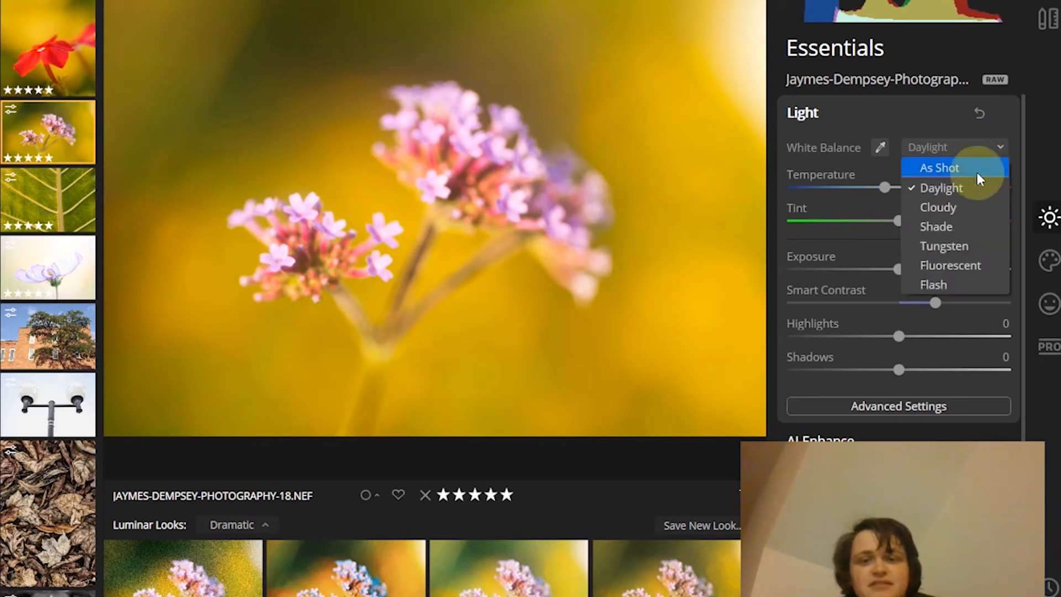
{"action": "left_click", "coordinate": [972, 207]}
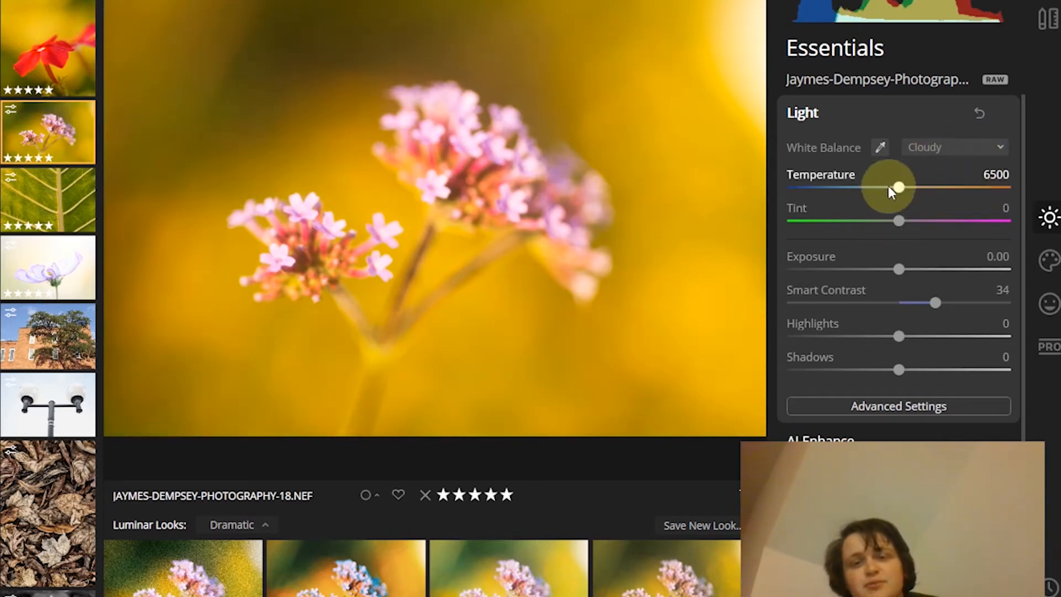
{"action": "left_click", "coordinate": [967, 145]}
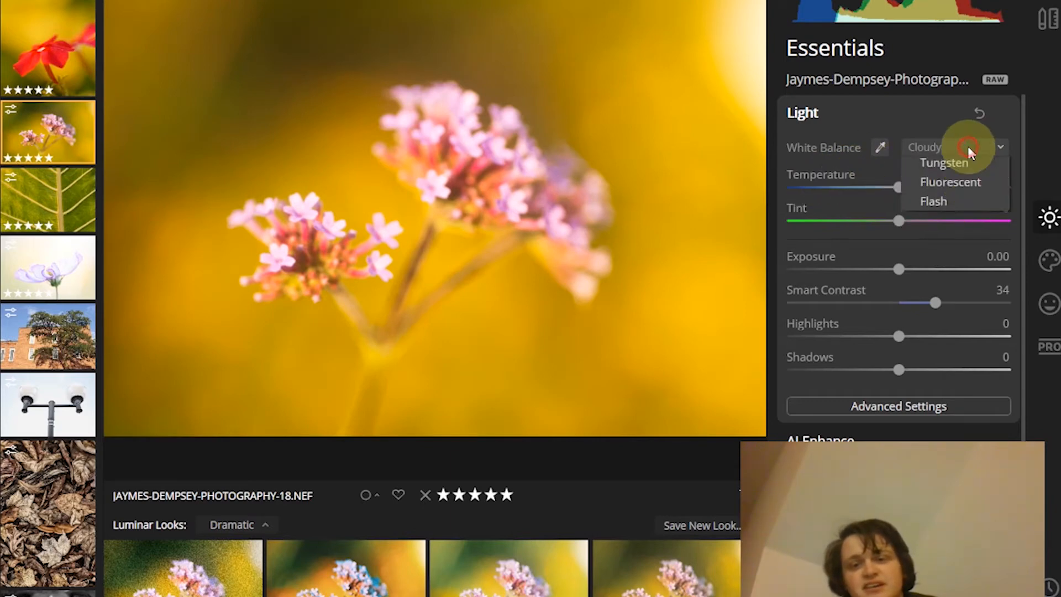
{"action": "left_click", "coordinate": [970, 229]}
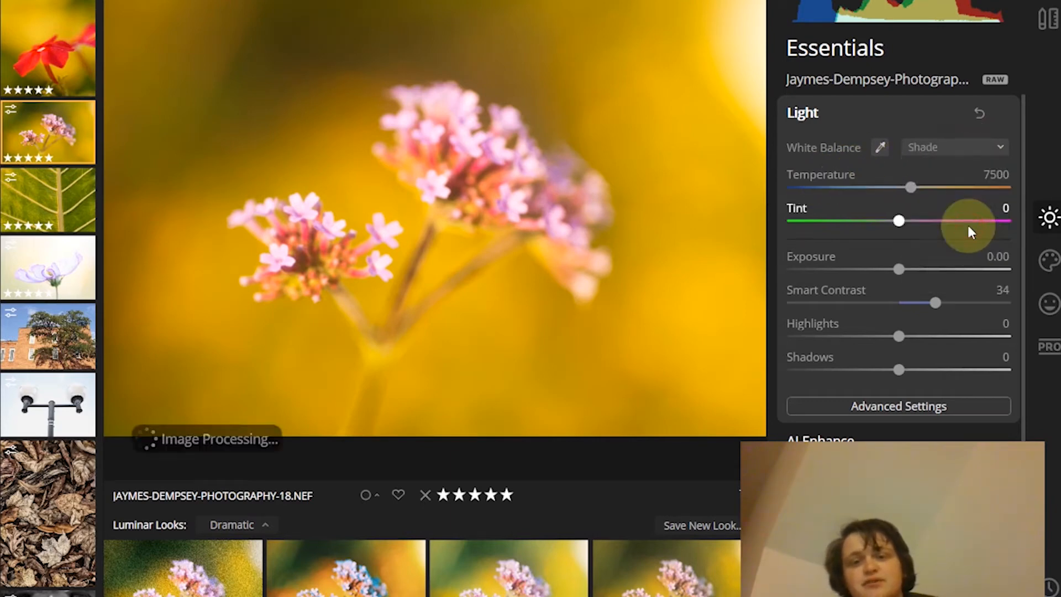
{"action": "left_click", "coordinate": [963, 145]}
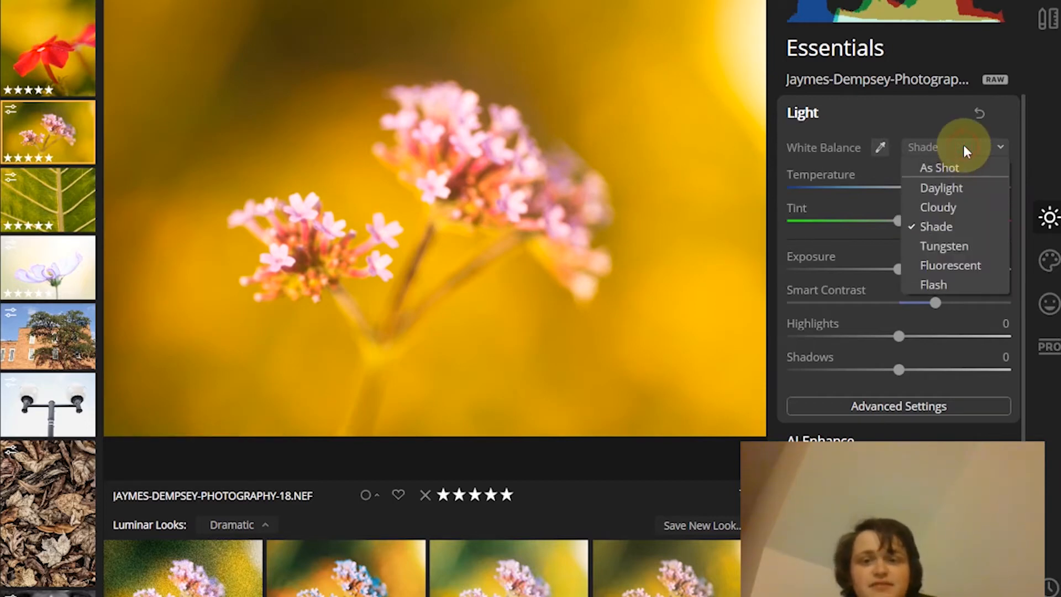
{"action": "left_click", "coordinate": [955, 246]}
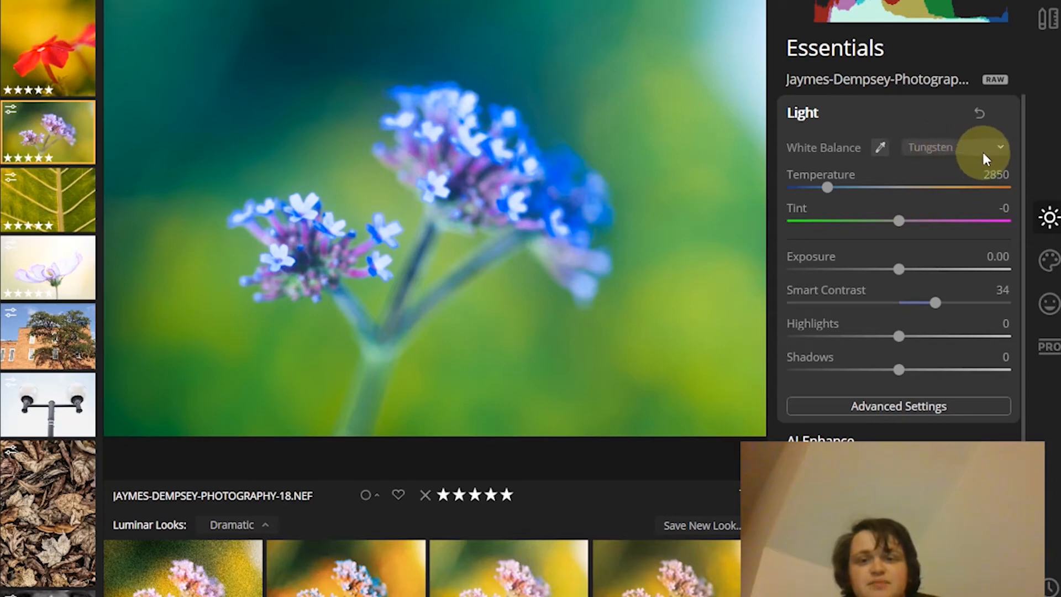
{"action": "left_click", "coordinate": [1000, 148]}
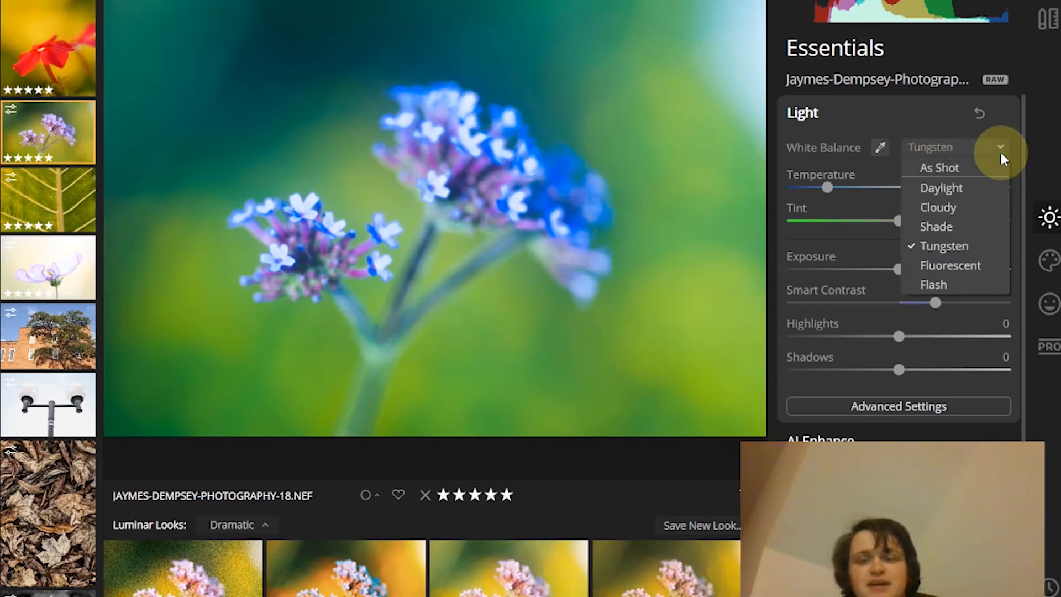
{"action": "left_click", "coordinate": [963, 167]}
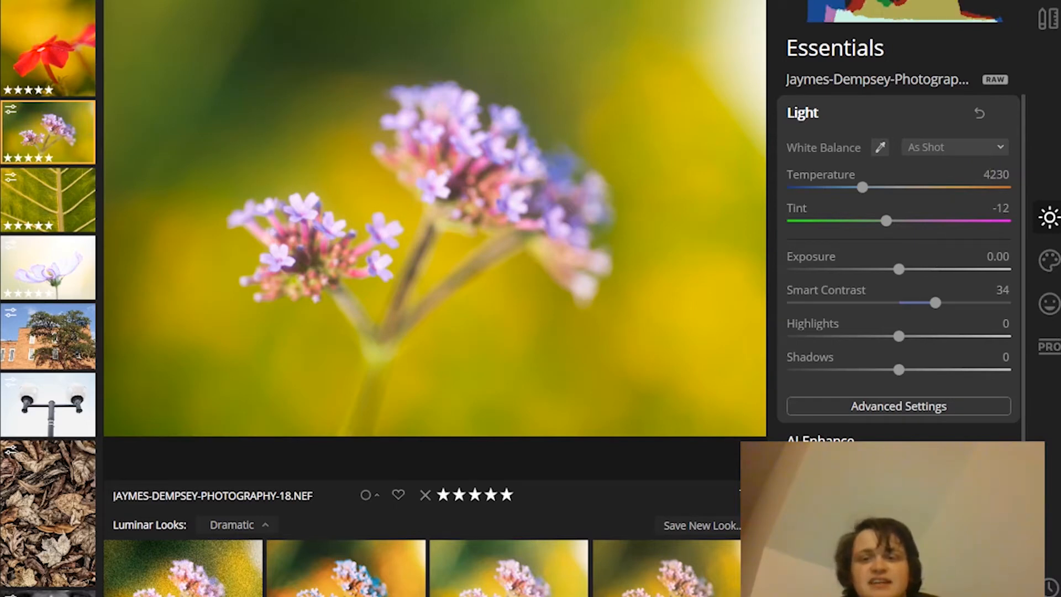
Sample the flower's right stem branch as the white balance neutral, and set the temperature to 4824.
{"action": "left_click", "coordinate": [880, 148]}
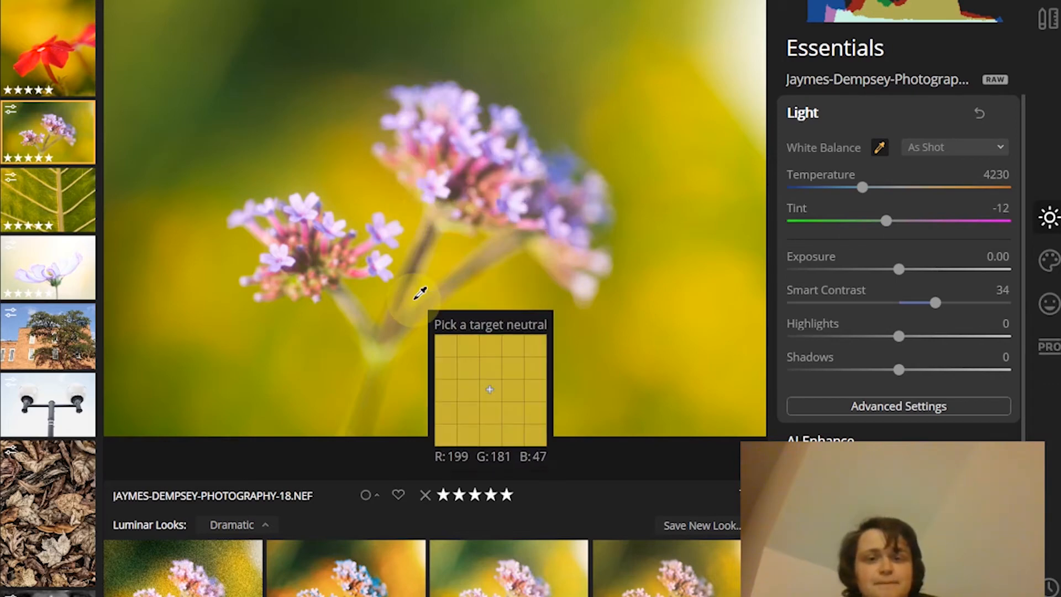
{"action": "left_click", "coordinate": [486, 258]}
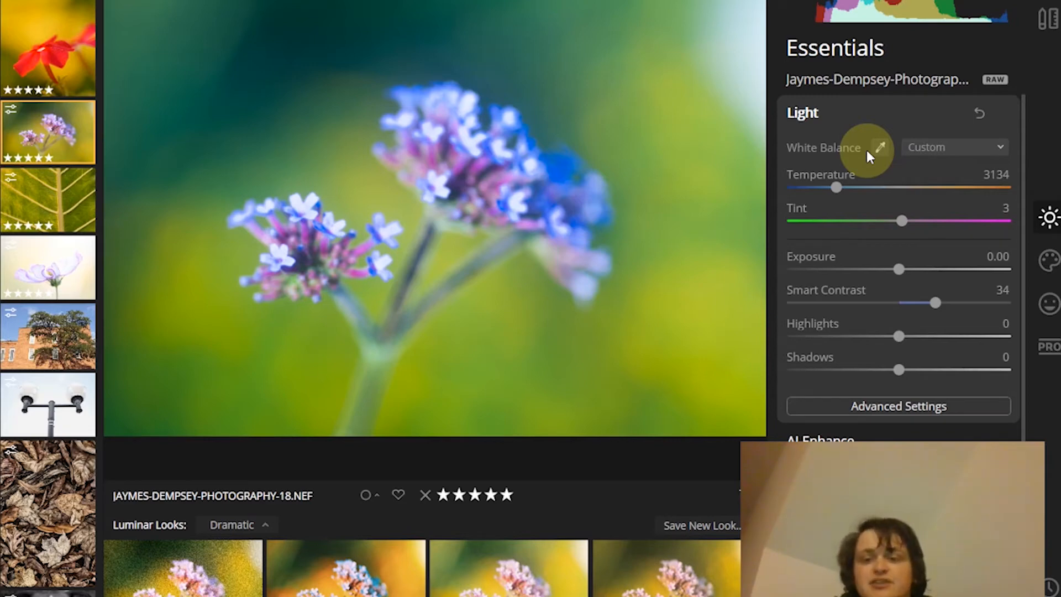
{"action": "left_click", "coordinate": [834, 186]}
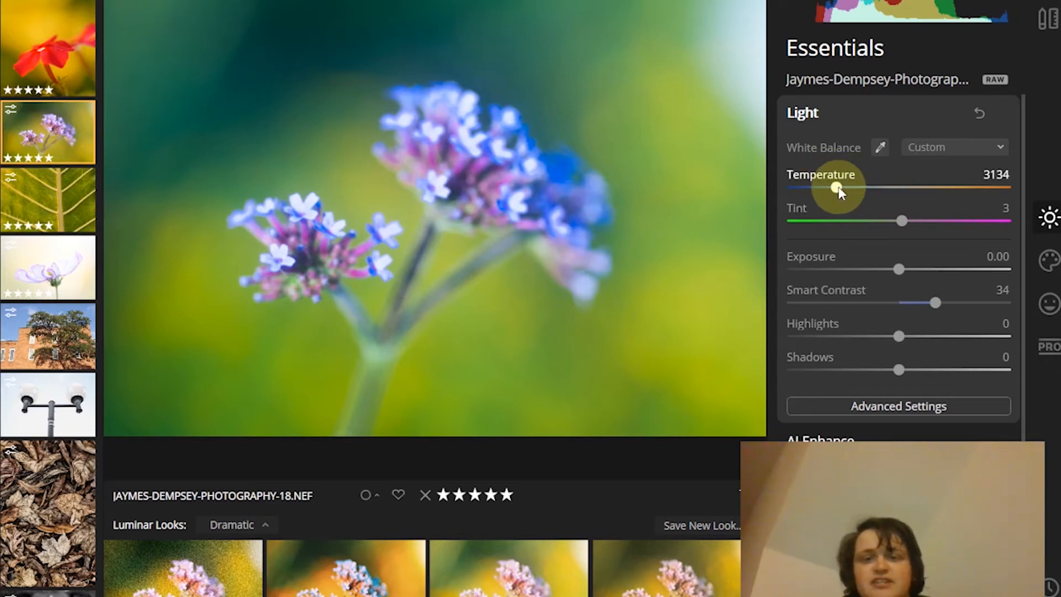
{"action": "left_click_drag", "start_coordinate": [840, 193], "coordinate": [872, 198]}
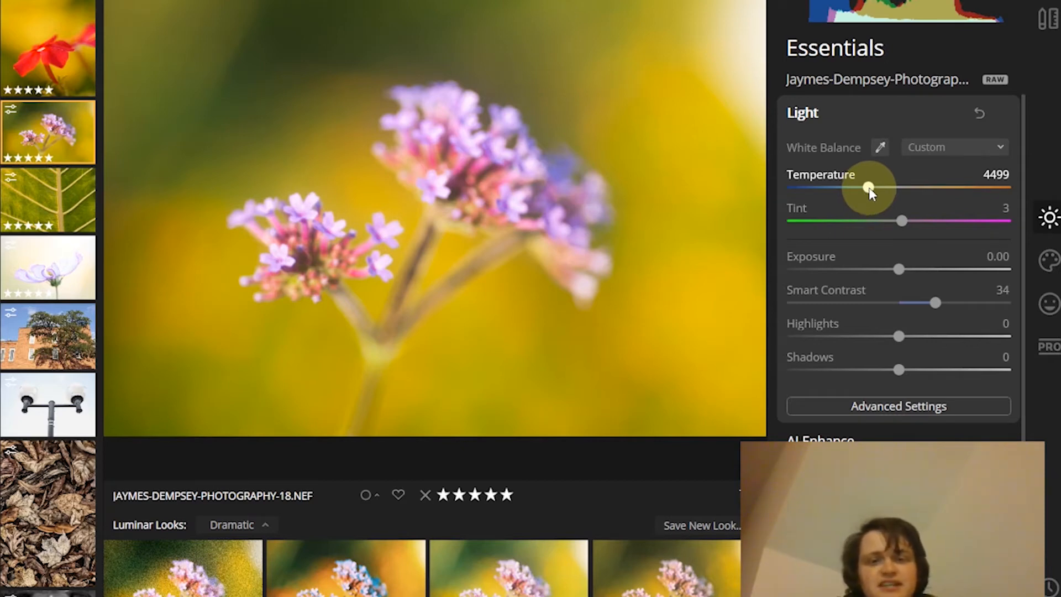
{"action": "left_click_drag", "start_coordinate": [869, 188], "coordinate": [868, 187]}
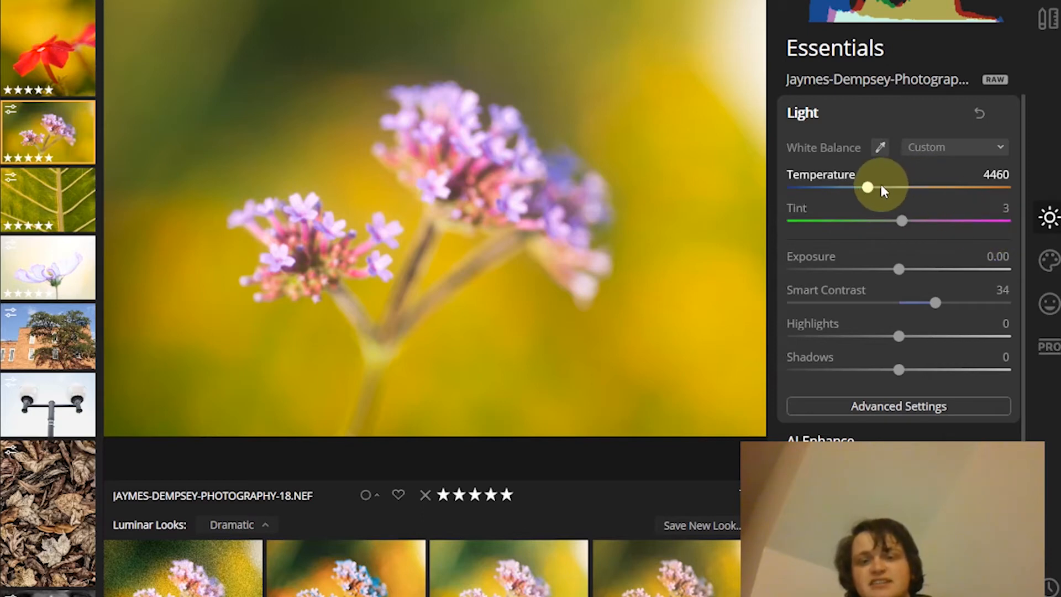
{"action": "left_click_drag", "start_coordinate": [867, 188], "coordinate": [874, 185]}
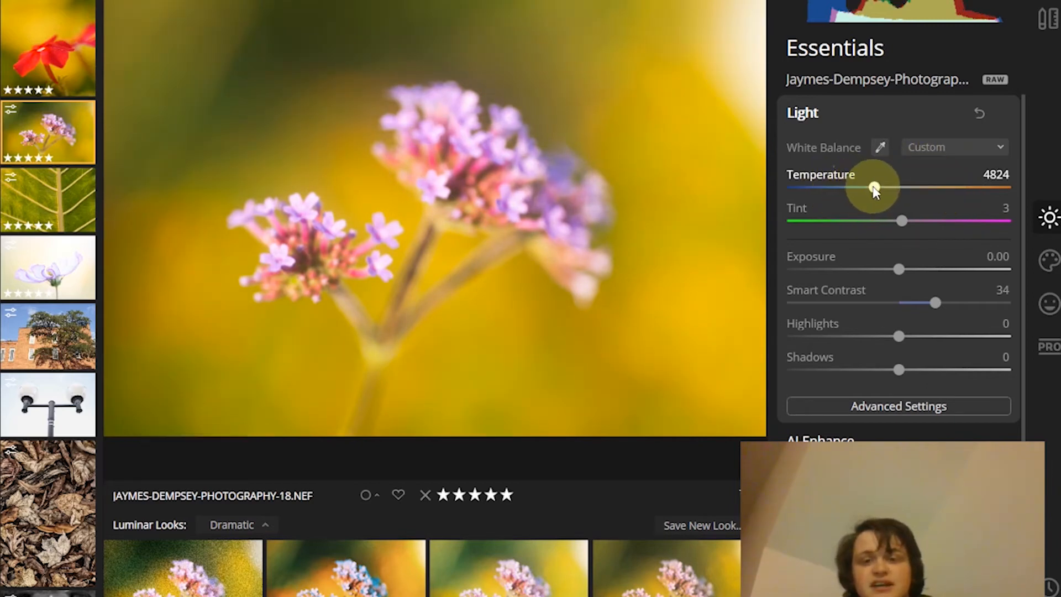
Set the white balance temperature to 4699 and reset Smart Contrast to 0.
{"action": "left_click_drag", "start_coordinate": [873, 189], "coordinate": [872, 189]}
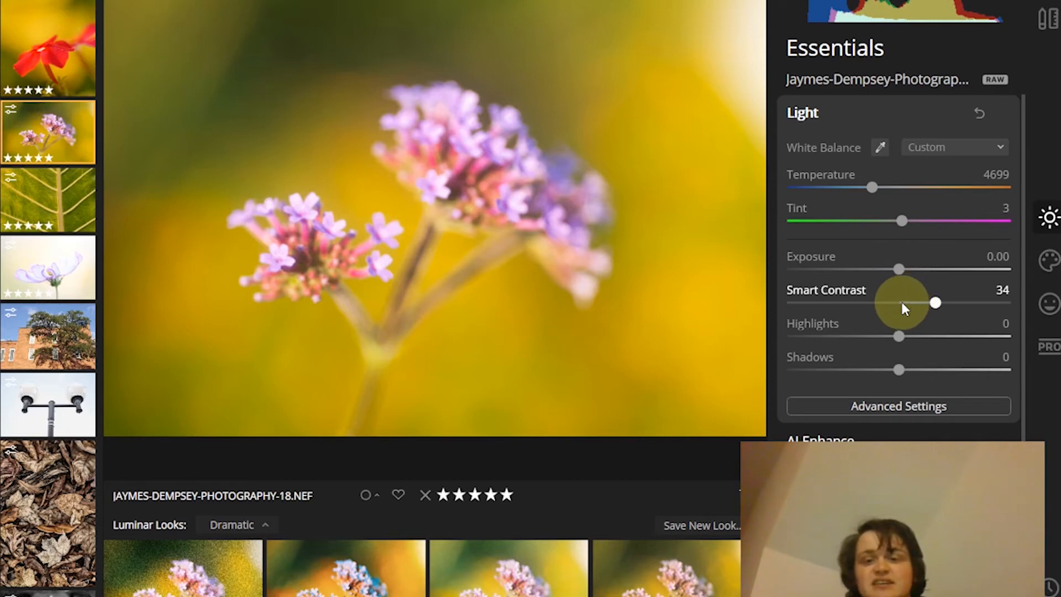
{"action": "double_click", "coordinate": [935, 302]}
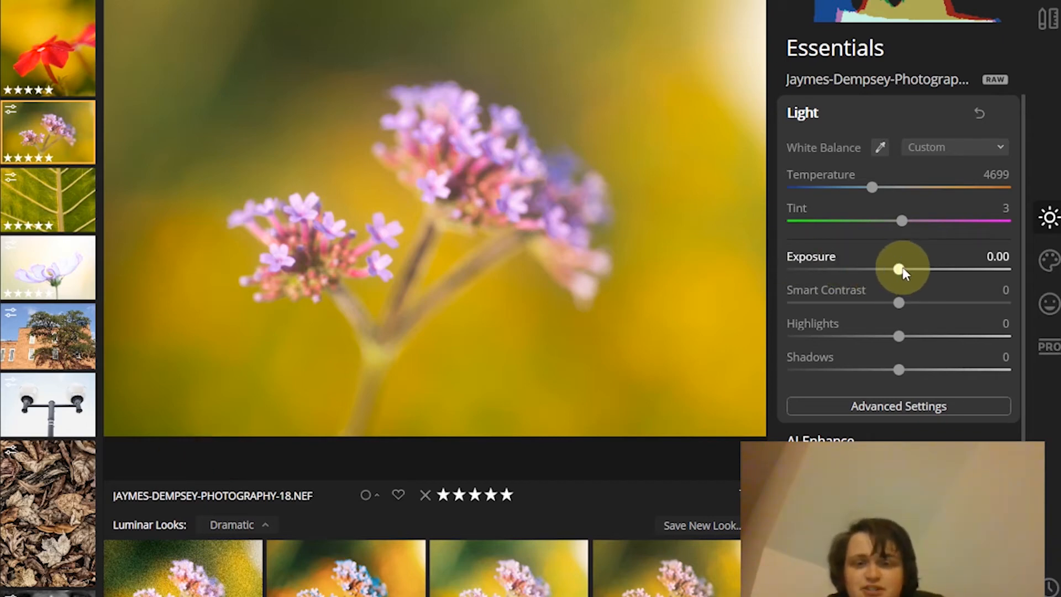
Try exposures of -0.07 and -2.40 on the flower photo, and settle on an exposure of -0.16.
{"action": "mouse_move", "coordinate": [900, 269]}
{"action": "left_mouse_down"}
{"action": "mouse_move", "coordinate": [913, 269]}
{"action": "mouse_move", "coordinate": [892, 269]}
{"action": "mouse_move", "coordinate": [901, 272]}
{"action": "left_mouse_up"}
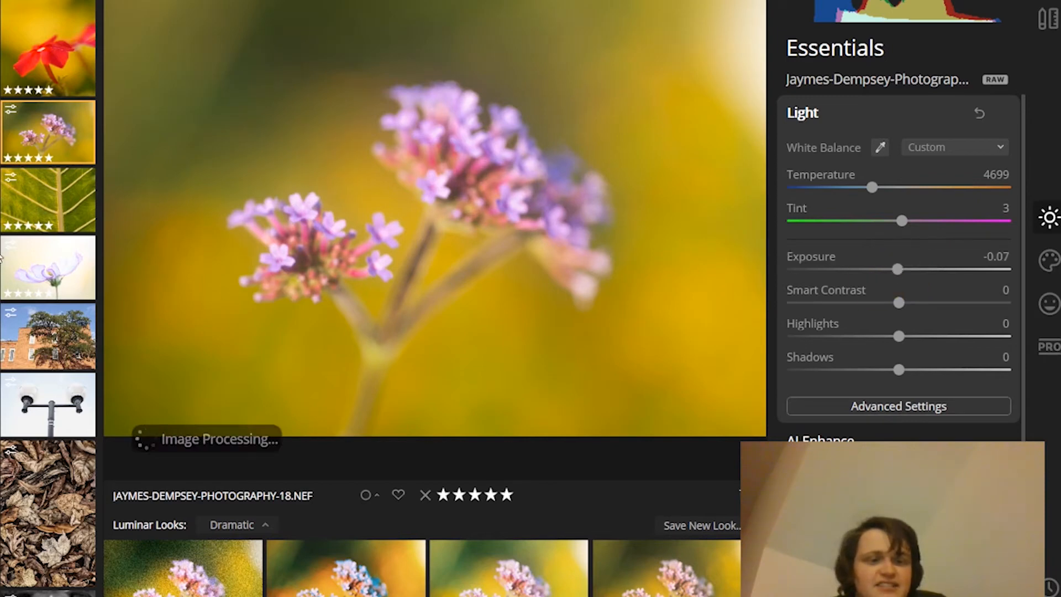
{"action": "left_click", "coordinate": [71, 482]}
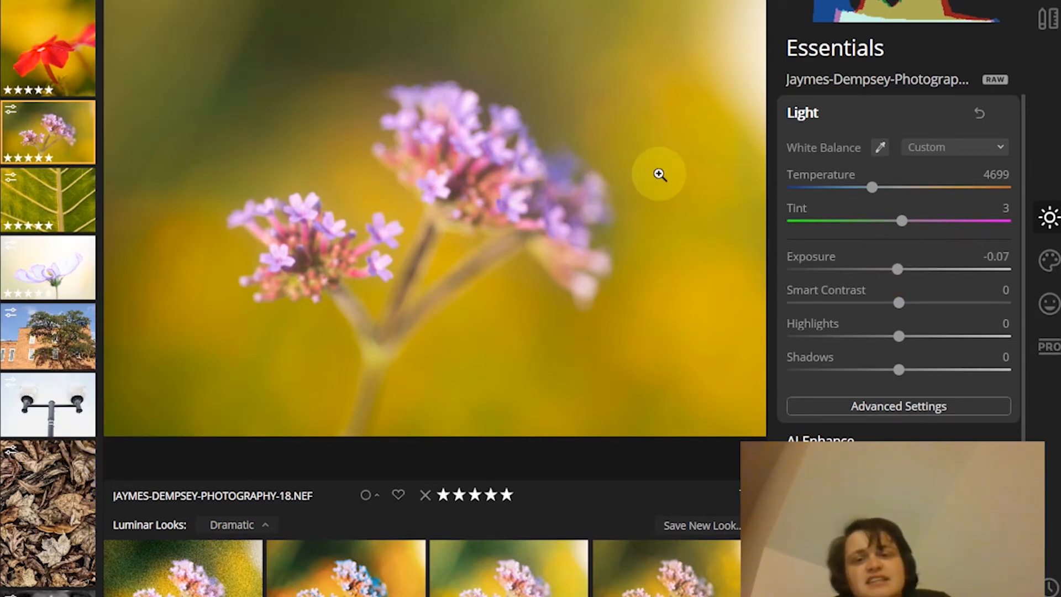
{"action": "left_click_drag", "start_coordinate": [863, 267], "coordinate": [847, 270]}
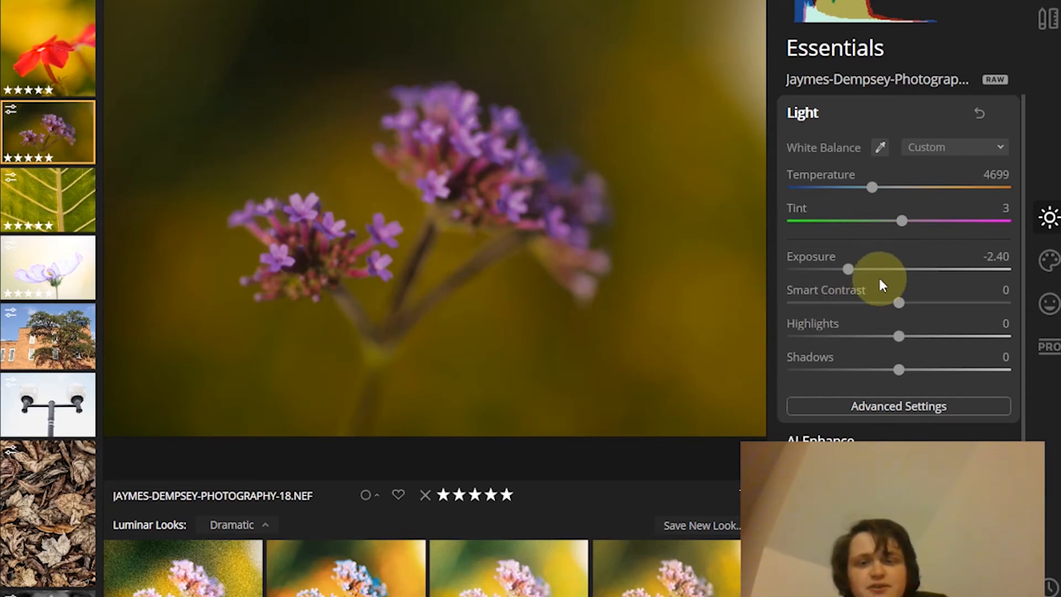
{"action": "left_click", "coordinate": [896, 270]}
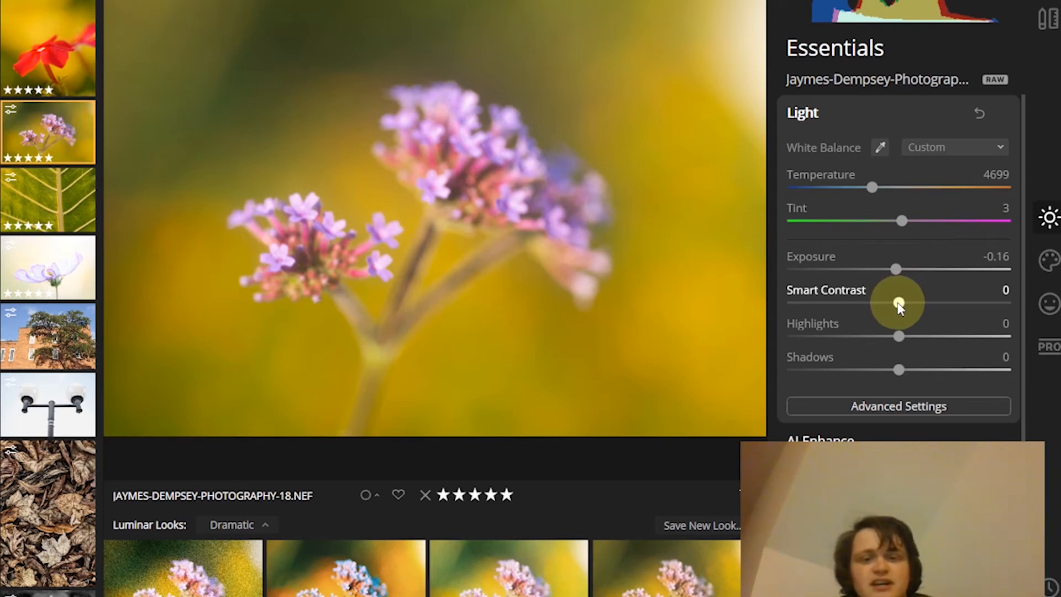
Try Smart Contrast at -73 and 56, and set it to 37.
{"action": "left_click_drag", "start_coordinate": [899, 303], "coordinate": [820, 304]}
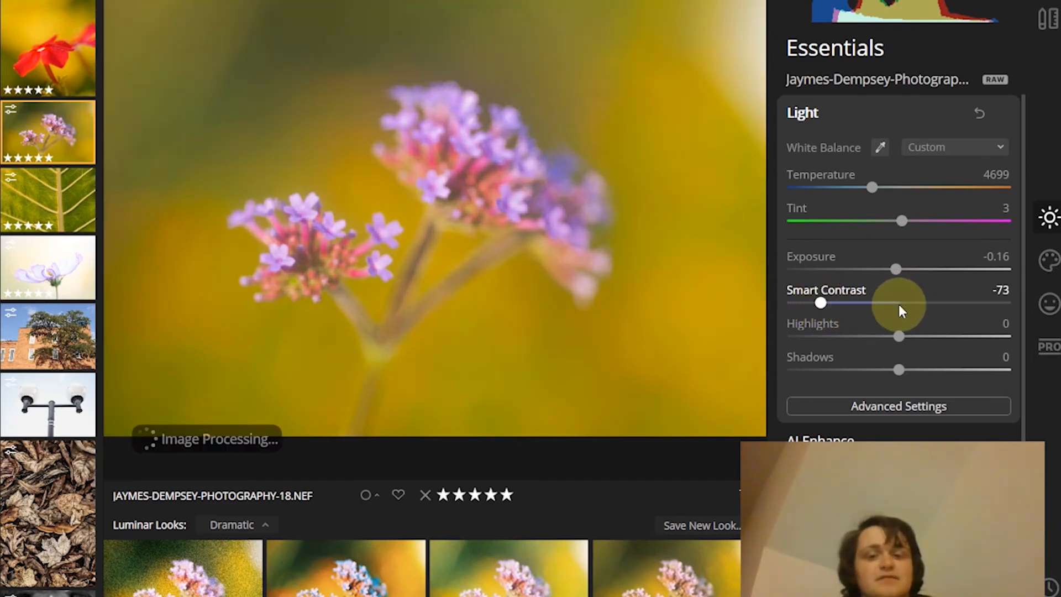
{"action": "left_click", "coordinate": [959, 303]}
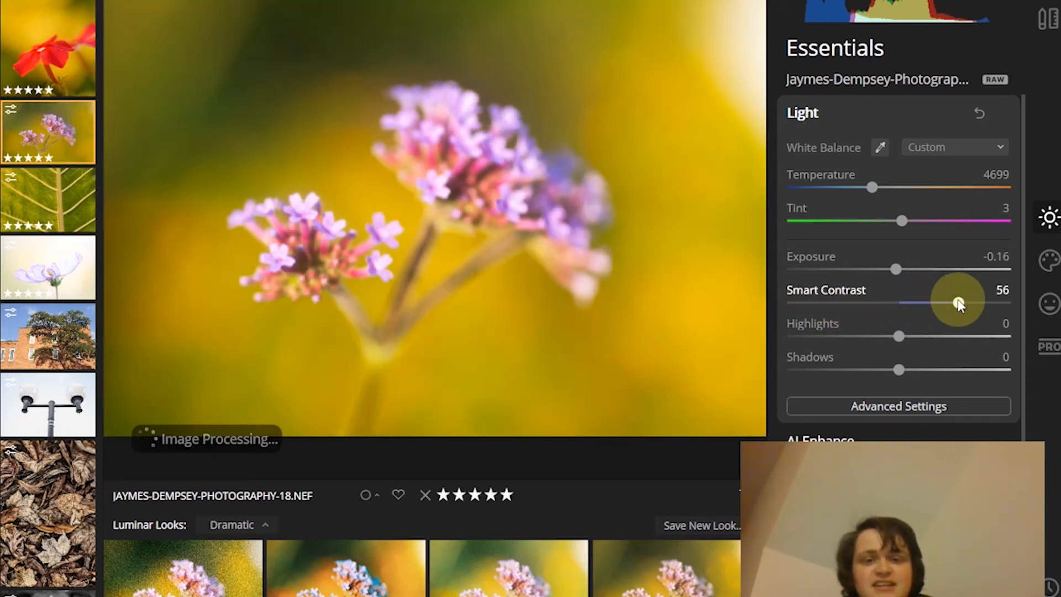
{"action": "left_click_drag", "start_coordinate": [959, 304], "coordinate": [937, 304]}
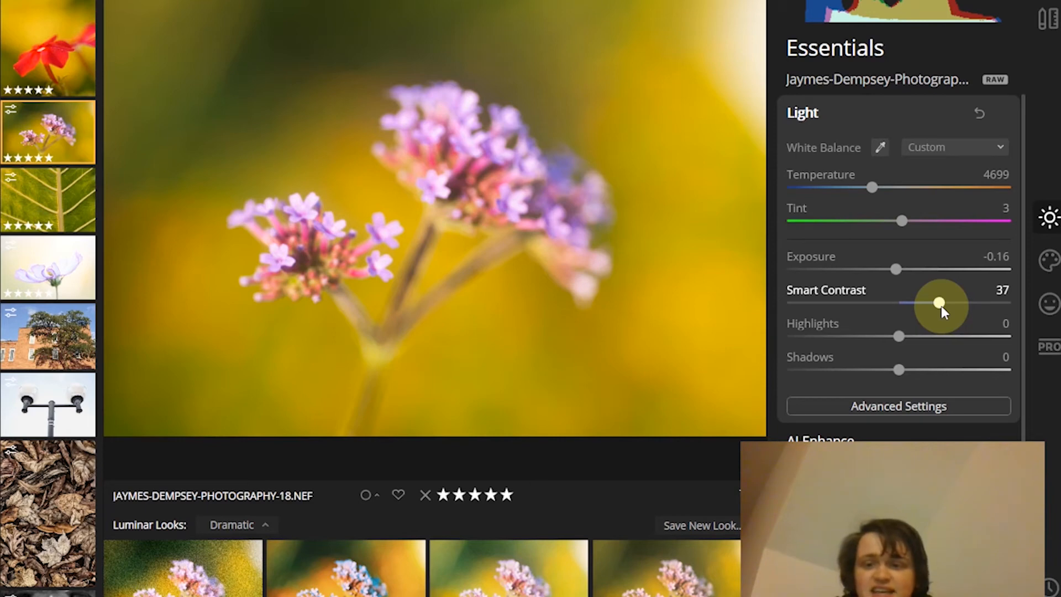
Reveal the advanced Light settings, raise Whites to 23 and lower Blacks.
{"action": "left_click", "coordinate": [900, 406]}
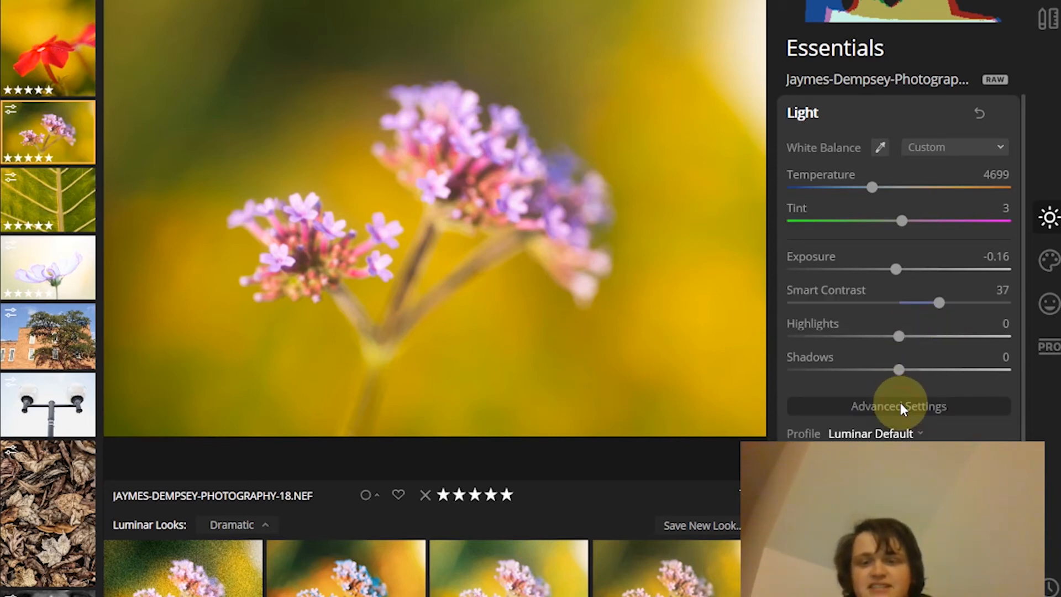
{"action": "scroll", "coordinate": [912, 351], "scroll_direction": "down", "scroll_amount": 3}
{"action": "left_click_drag", "start_coordinate": [911, 297], "coordinate": [923, 297]}
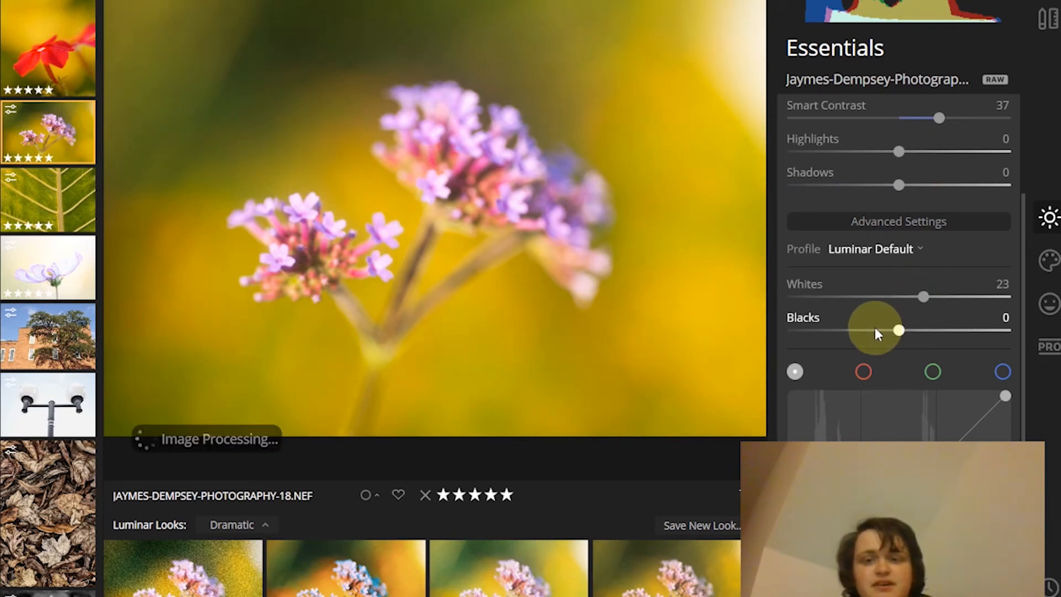
{"action": "left_click_drag", "start_coordinate": [874, 330], "coordinate": [878, 331]}
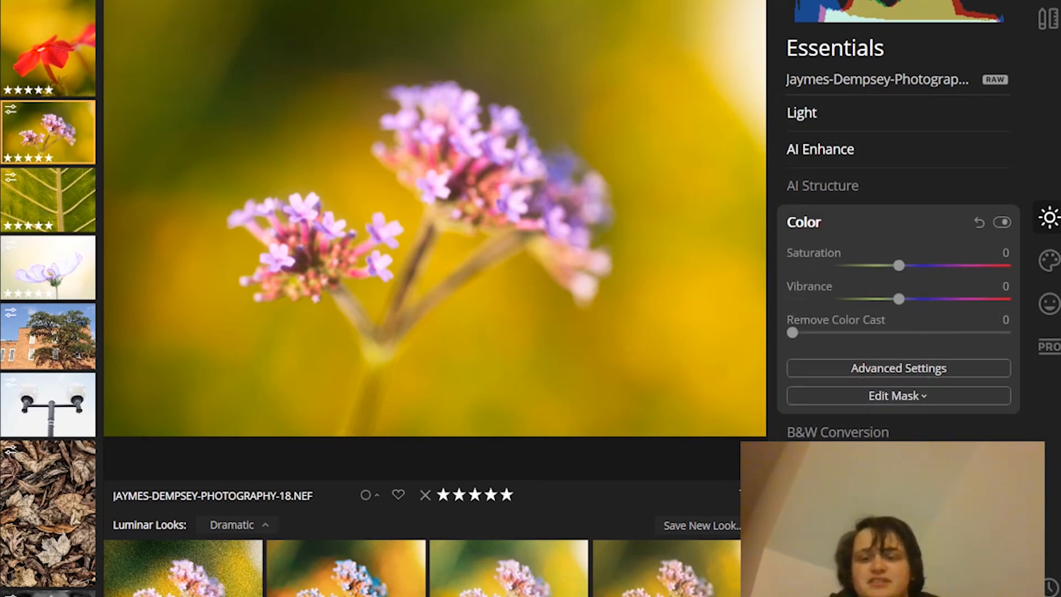
Try Saturation at 22 and Vibrance at 18 in the Color adjustments, bringing each back down after its trial.
{"action": "left_click", "coordinate": [820, 217]}
{"action": "left_click", "coordinate": [820, 218]}
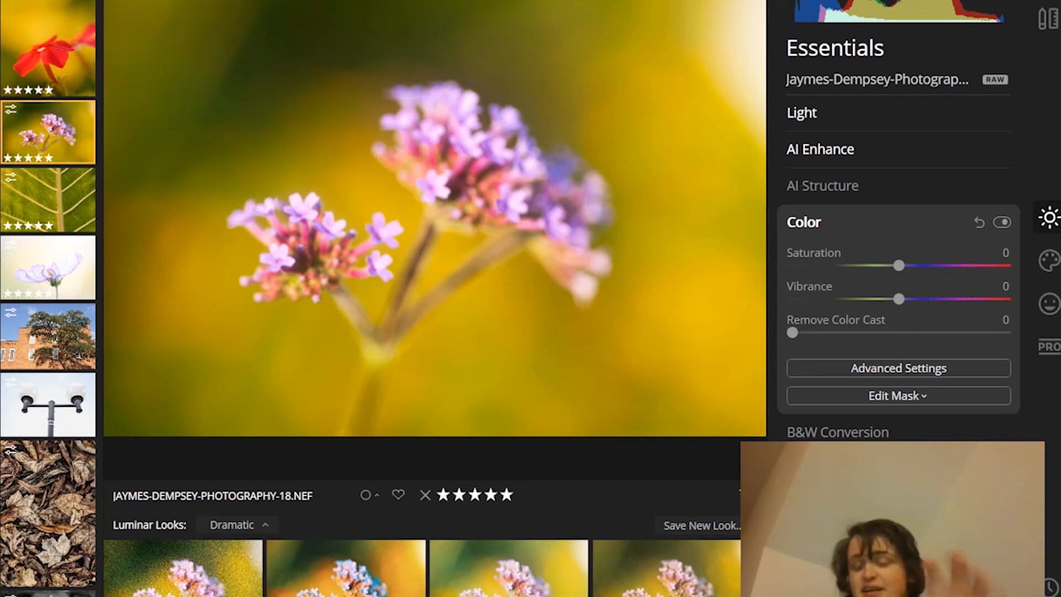
{"action": "left_click", "coordinate": [923, 266]}
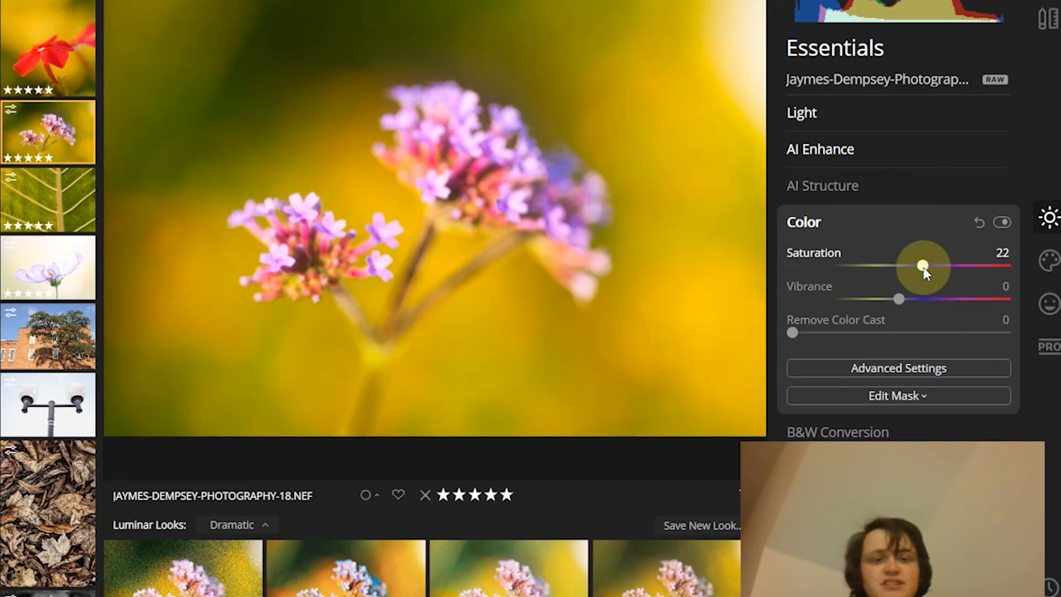
{"action": "left_click_drag", "start_coordinate": [923, 267], "coordinate": [902, 268]}
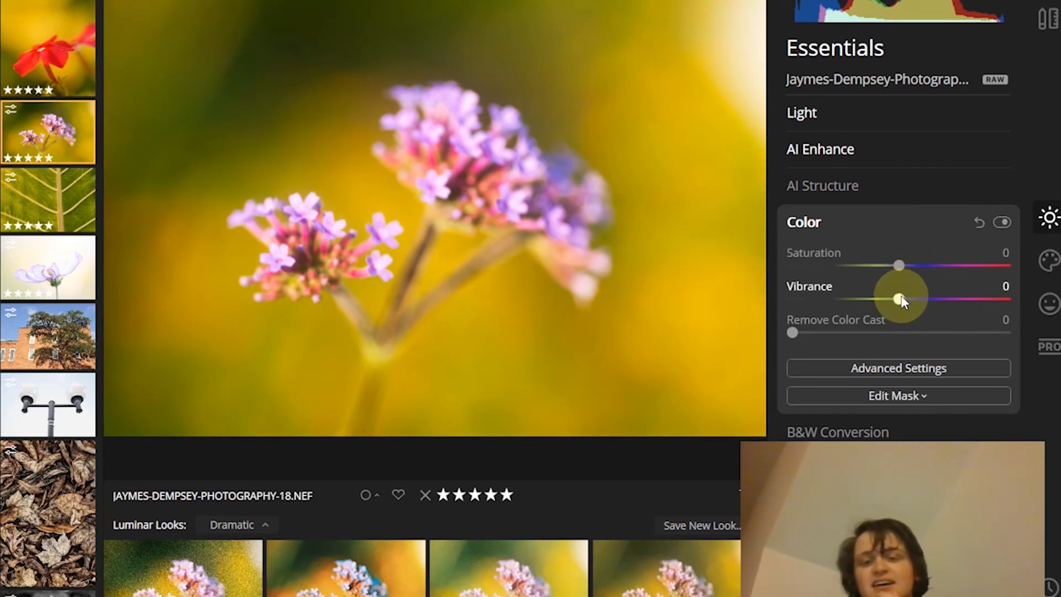
{"action": "left_click_drag", "start_coordinate": [901, 298], "coordinate": [921, 301]}
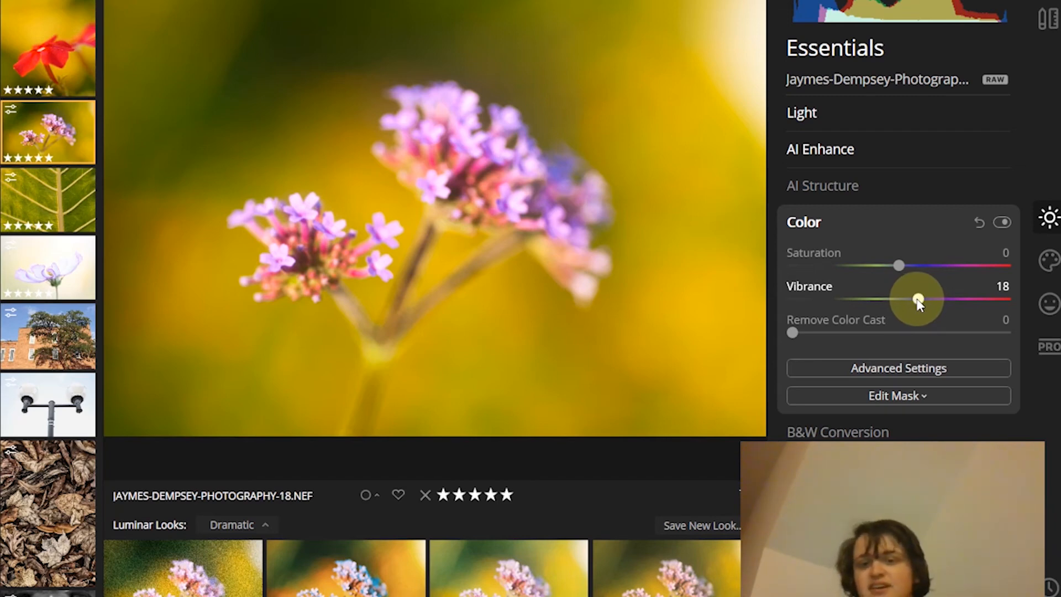
{"action": "left_click_drag", "start_coordinate": [917, 298], "coordinate": [901, 301]}
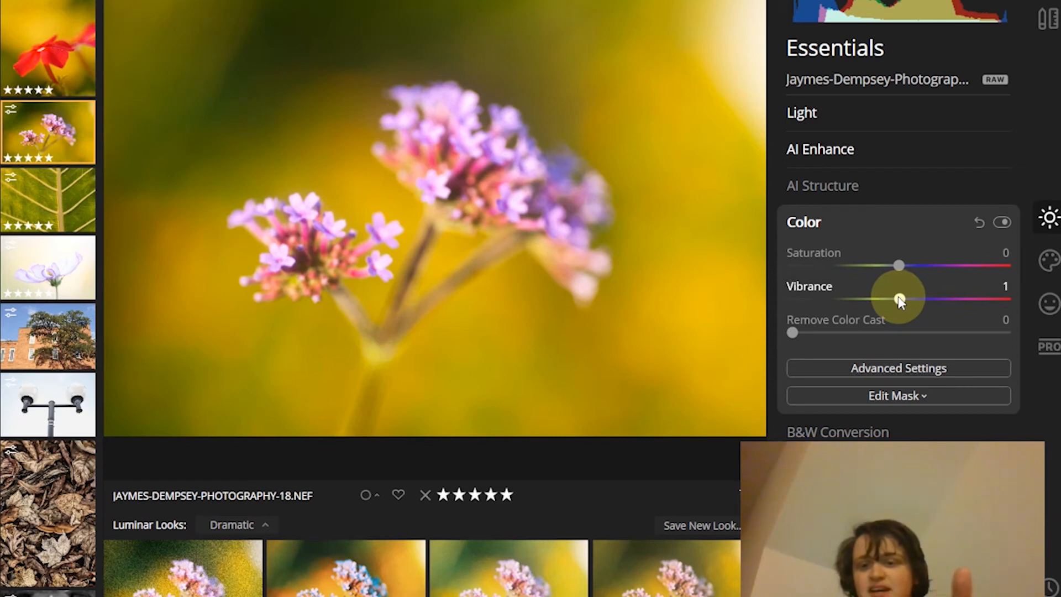
Compare Saturation at 13 with Vibrance at 15, set Saturation to 12 and Vibrance to 7, and collapse the Color adjustments.
{"action": "left_click", "coordinate": [913, 265]}
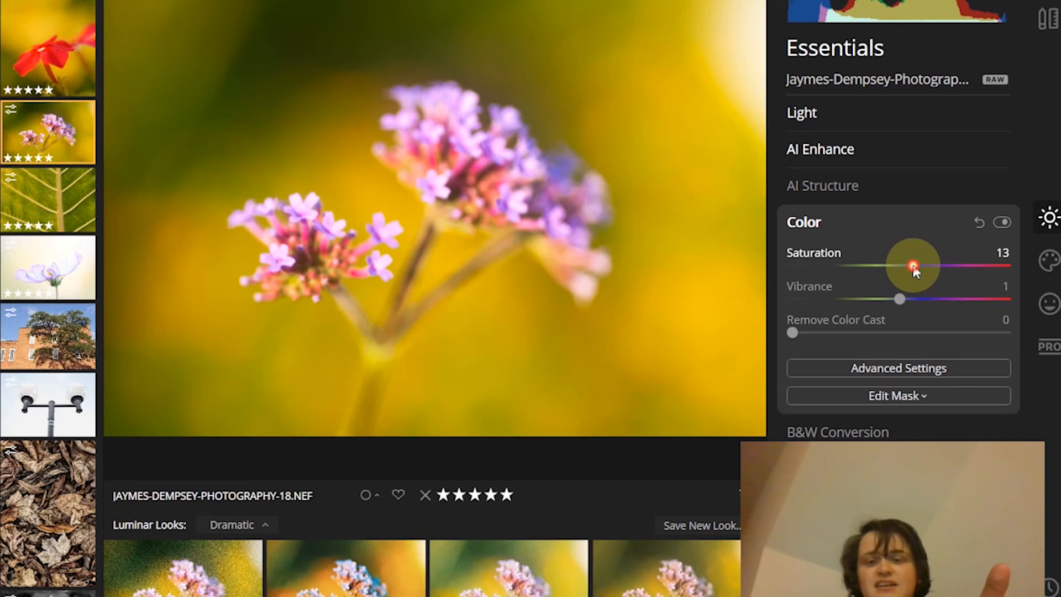
{"action": "double_click", "coordinate": [913, 265]}
{"action": "left_click", "coordinate": [914, 299]}
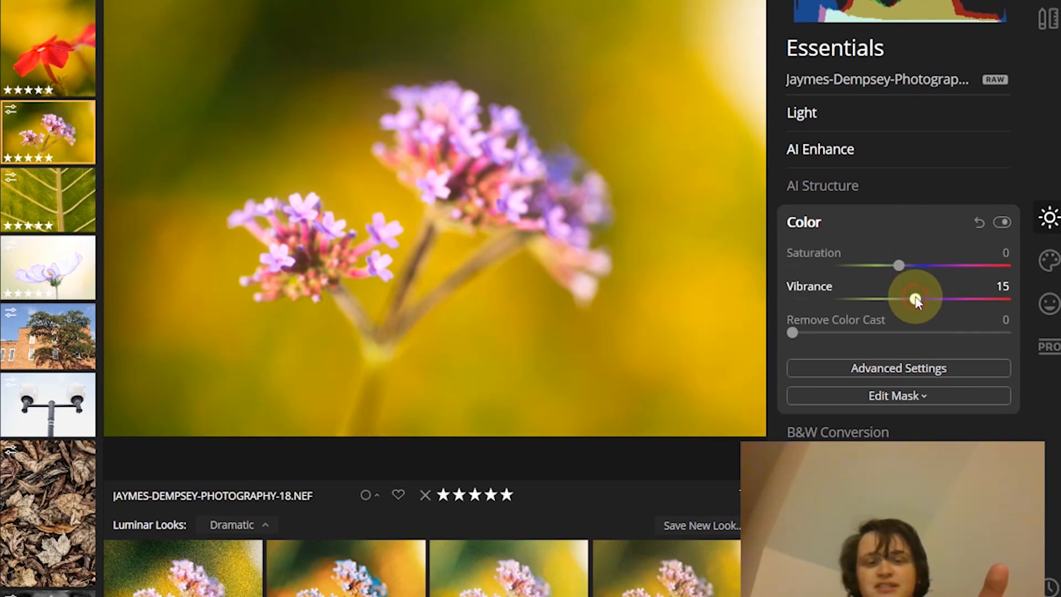
{"action": "left_click_drag", "start_coordinate": [915, 299], "coordinate": [912, 267]}
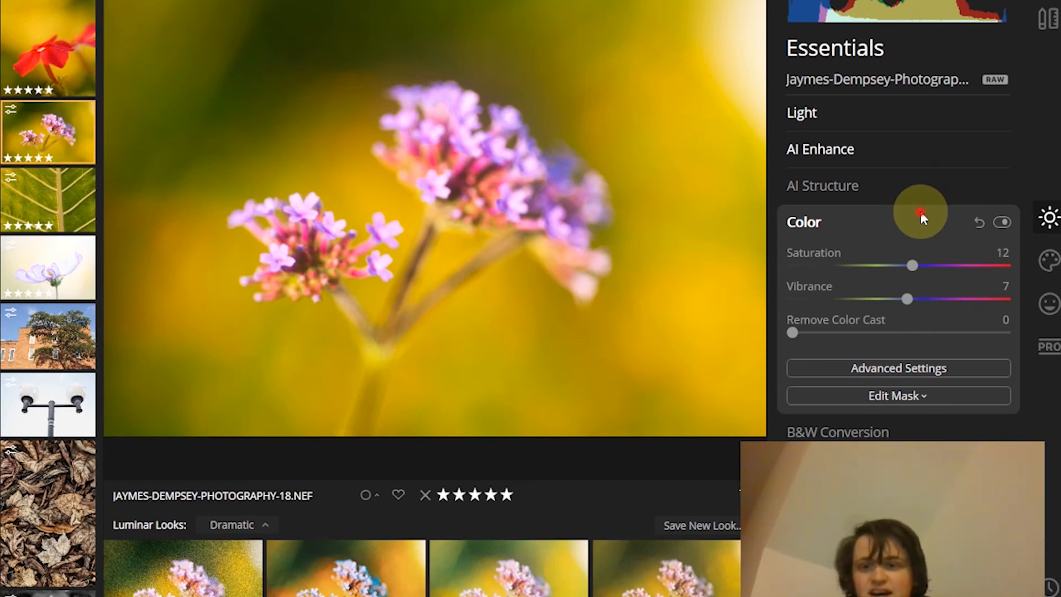
{"action": "left_click", "coordinate": [879, 224]}
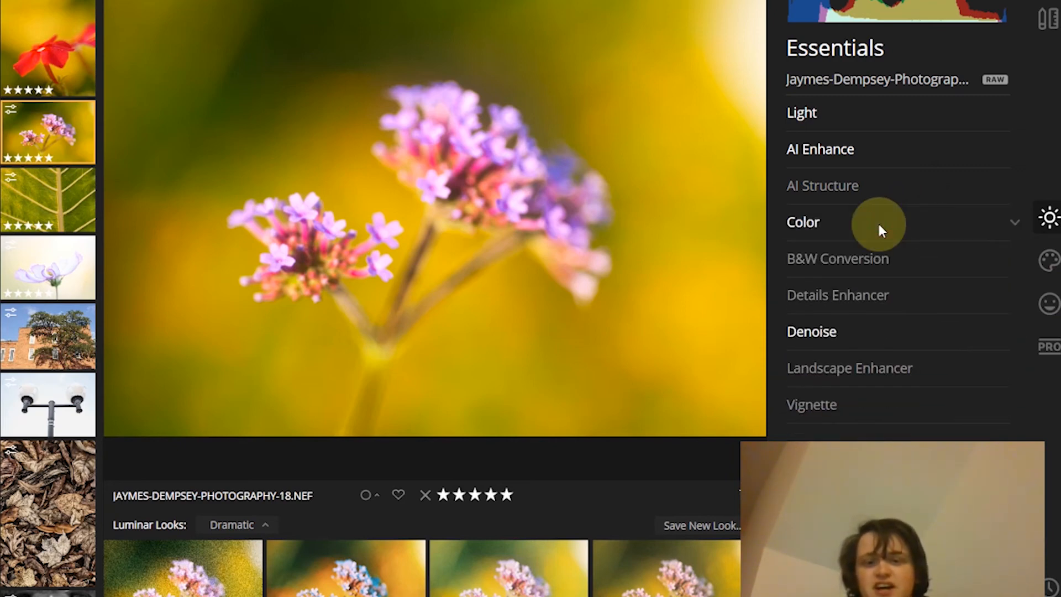
Switch to the brick building photo and set Sharpen to 33 in the Details Enhancer, checking the tree and roofline at 100% zoom.
{"action": "left_click", "coordinate": [881, 293]}
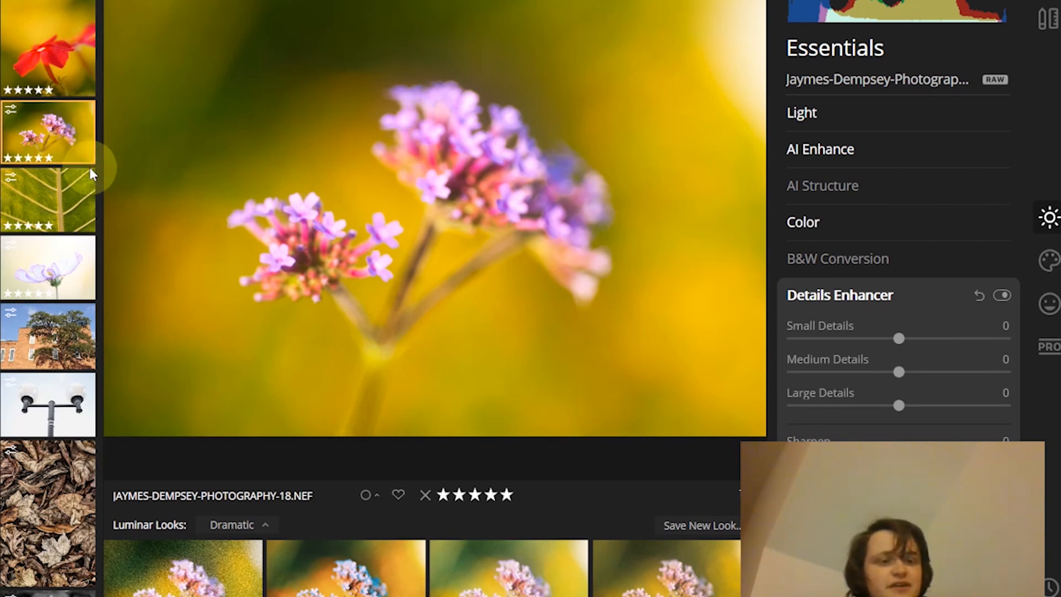
{"action": "left_click", "coordinate": [43, 342]}
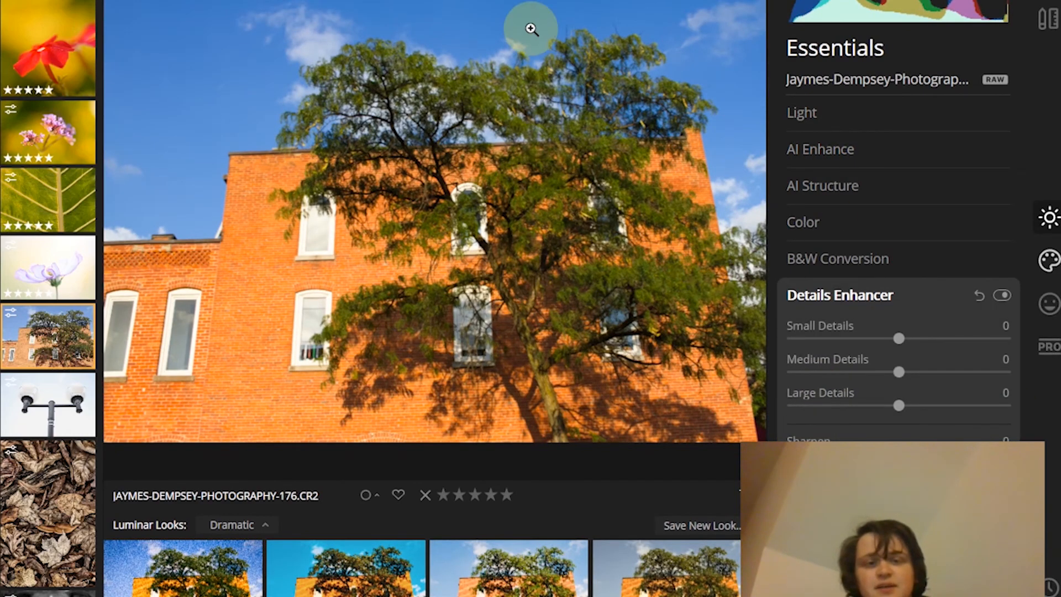
{"action": "left_click", "coordinate": [522, 110]}
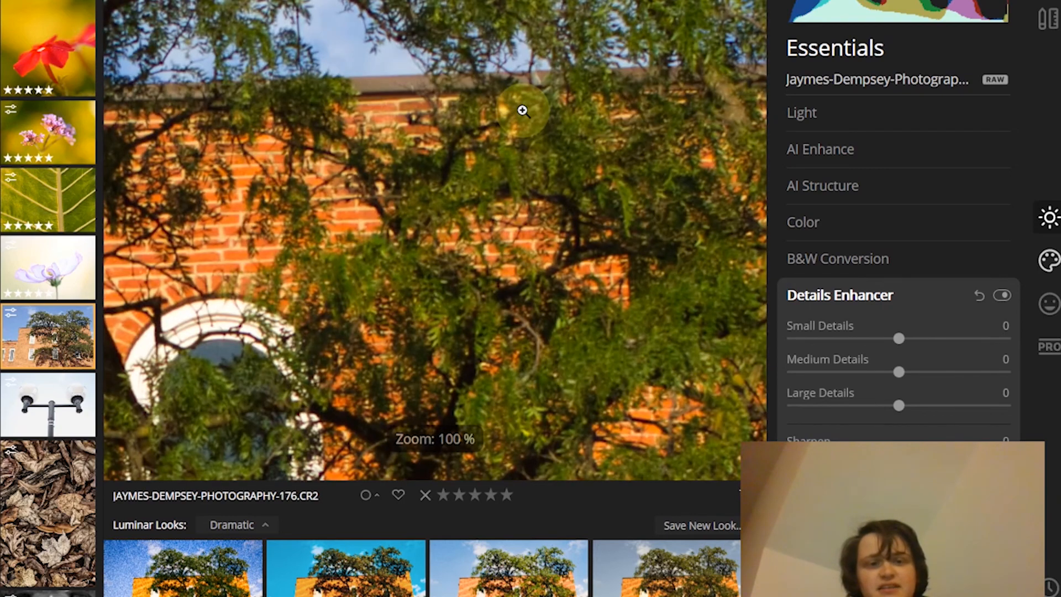
{"action": "left_click_drag", "start_coordinate": [374, 123], "coordinate": [728, 256]}
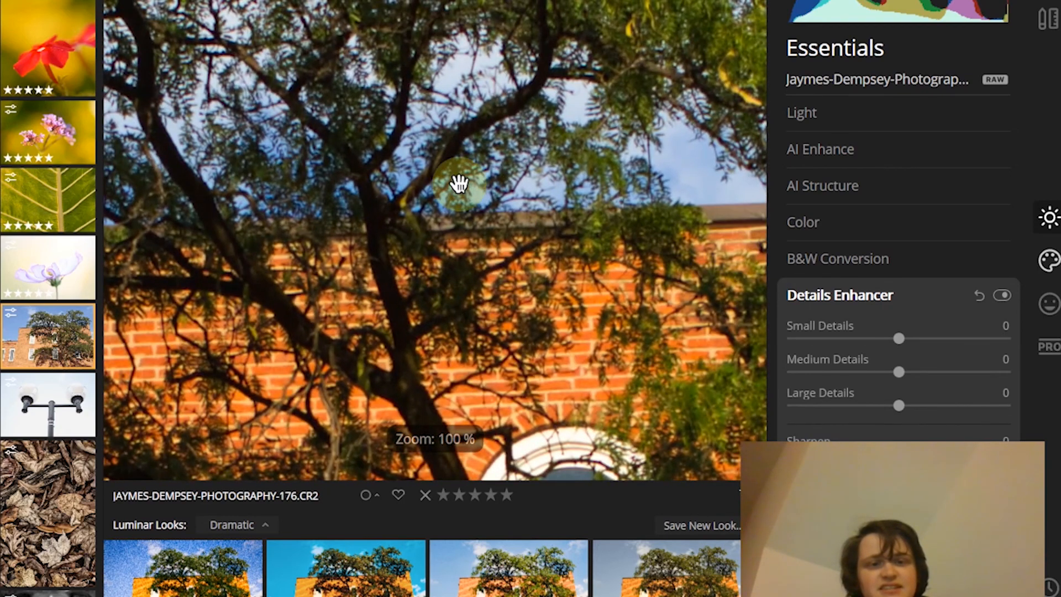
{"action": "left_click_drag", "start_coordinate": [332, 123], "coordinate": [711, 256]}
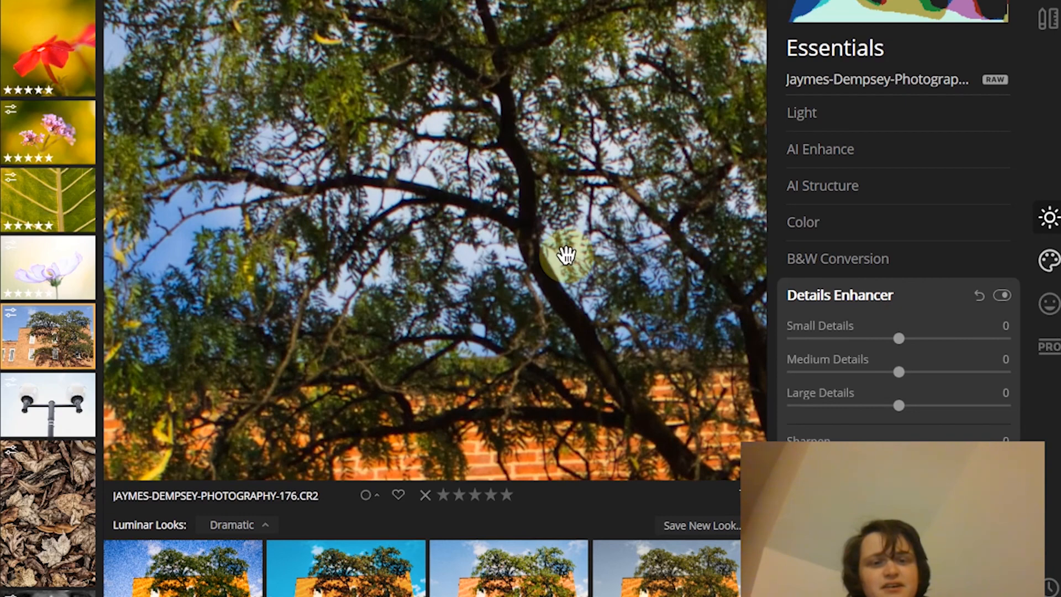
{"action": "left_click_drag", "start_coordinate": [567, 256], "coordinate": [741, 83]}
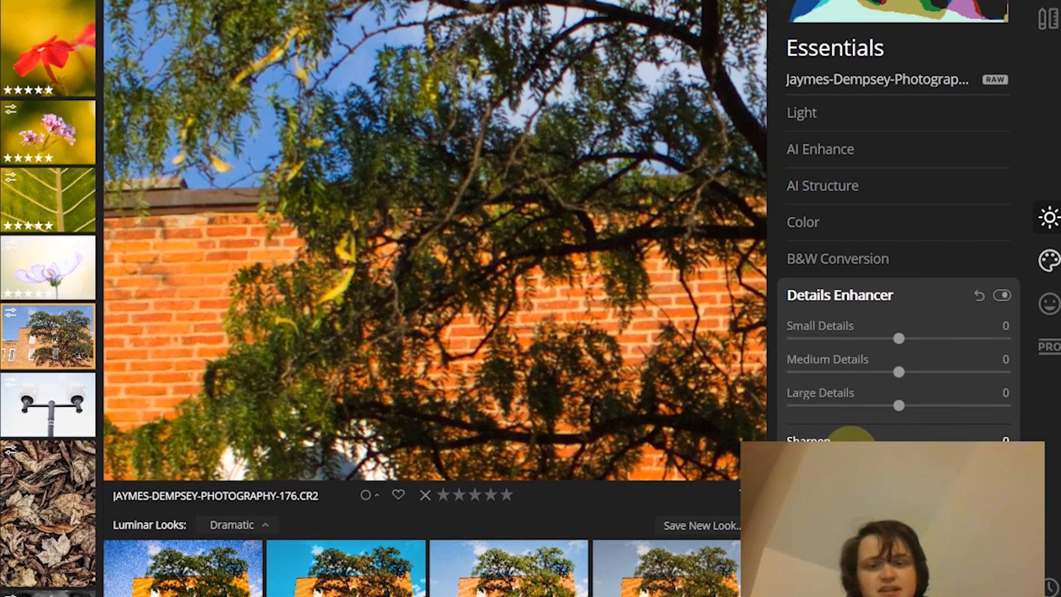
{"action": "left_click_drag", "start_coordinate": [851, 438], "coordinate": [863, 440]}
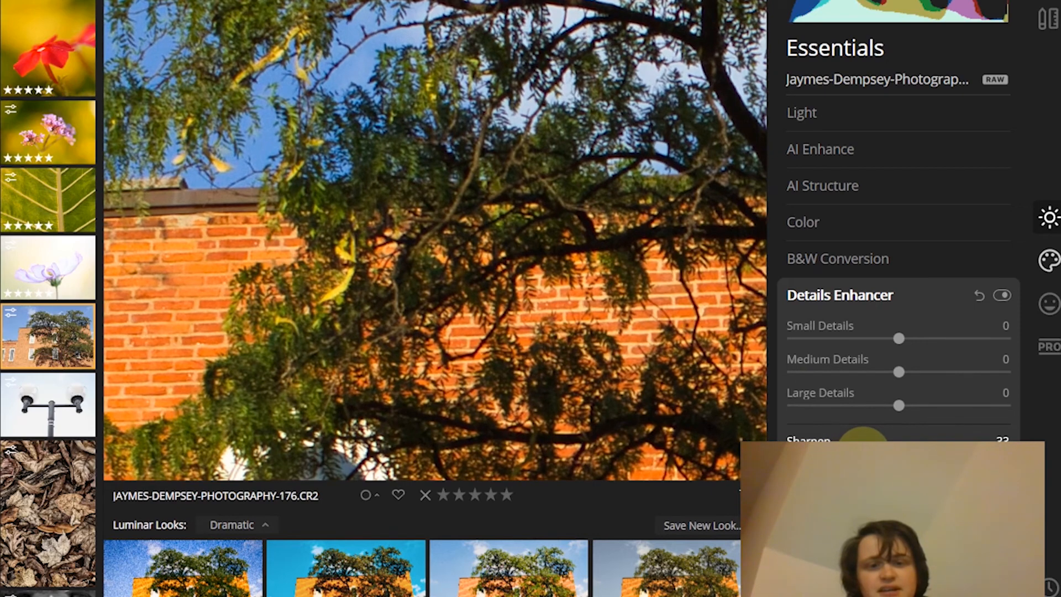
{"action": "left_click", "coordinate": [444, 165]}
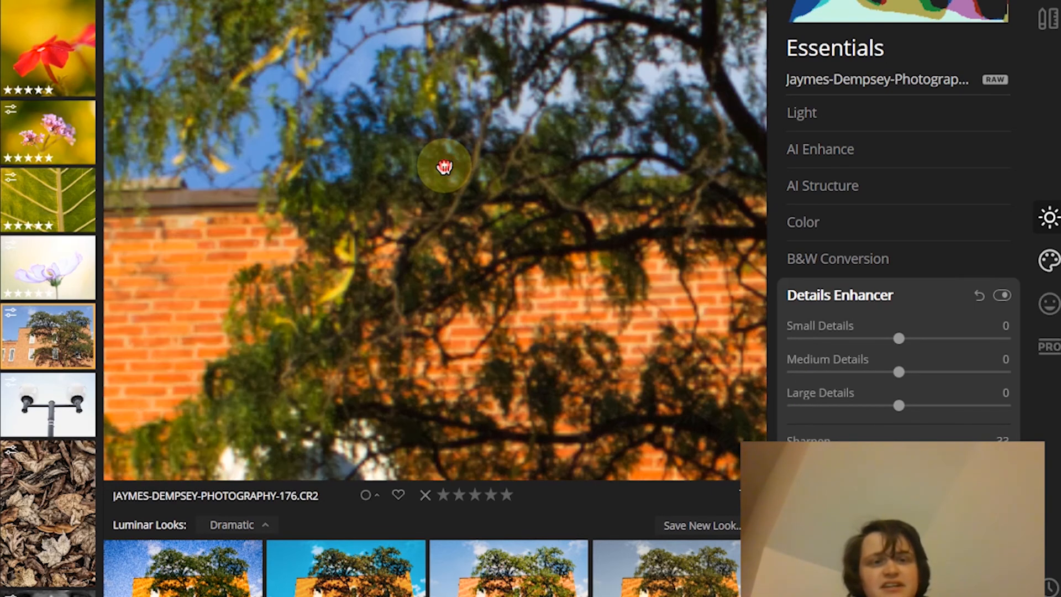
{"action": "left_click", "coordinate": [444, 164]}
{"action": "left_click", "coordinate": [450, 116]}
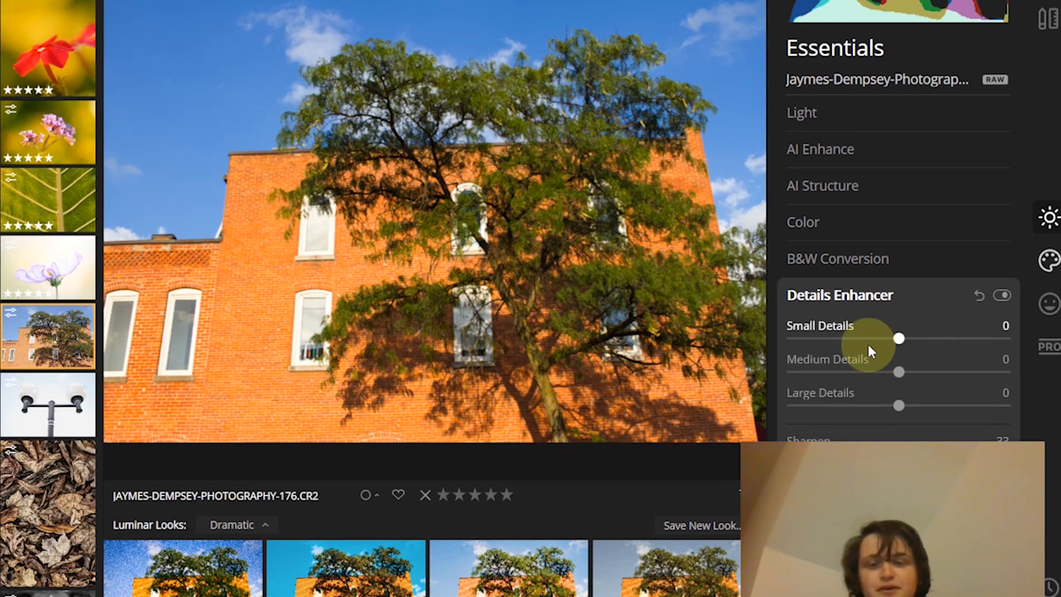
Try the Small Details adjustment at 29 on the building photo, test Medium and Large Details, and reset them to 0.
{"action": "left_click", "coordinate": [930, 338]}
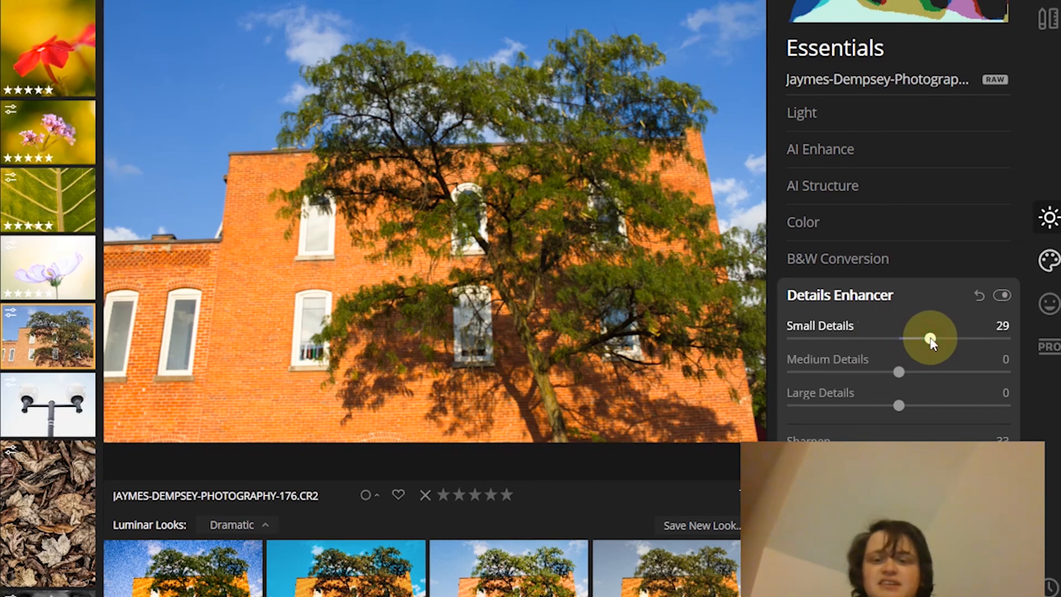
{"action": "double_click", "coordinate": [931, 338]}
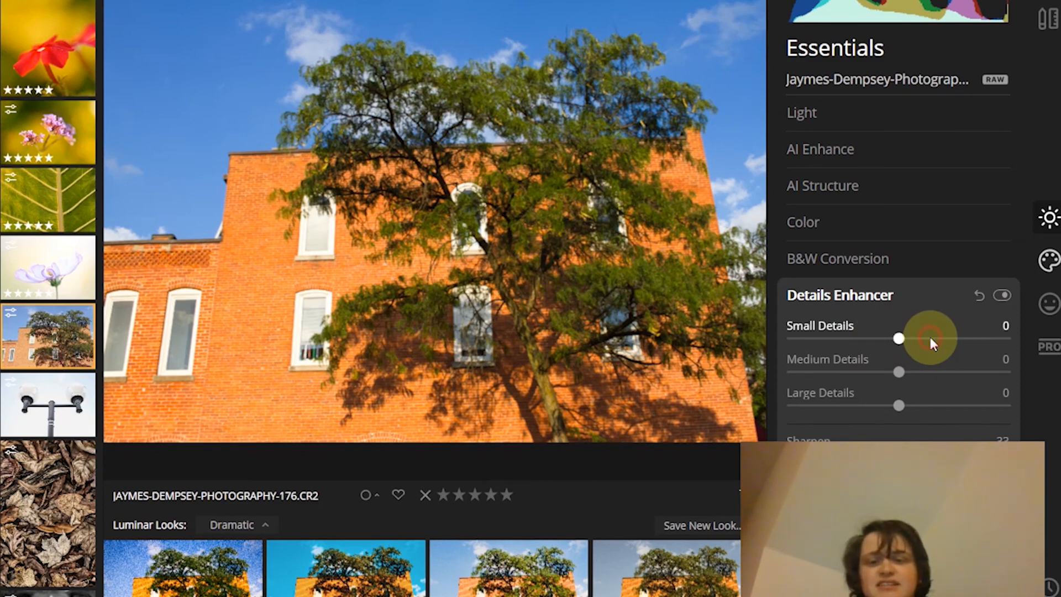
{"action": "mouse_move", "coordinate": [897, 373]}
{"action": "left_mouse_down"}
{"action": "mouse_move", "coordinate": [927, 375]}
{"action": "mouse_move", "coordinate": [900, 369]}
{"action": "left_mouse_up"}
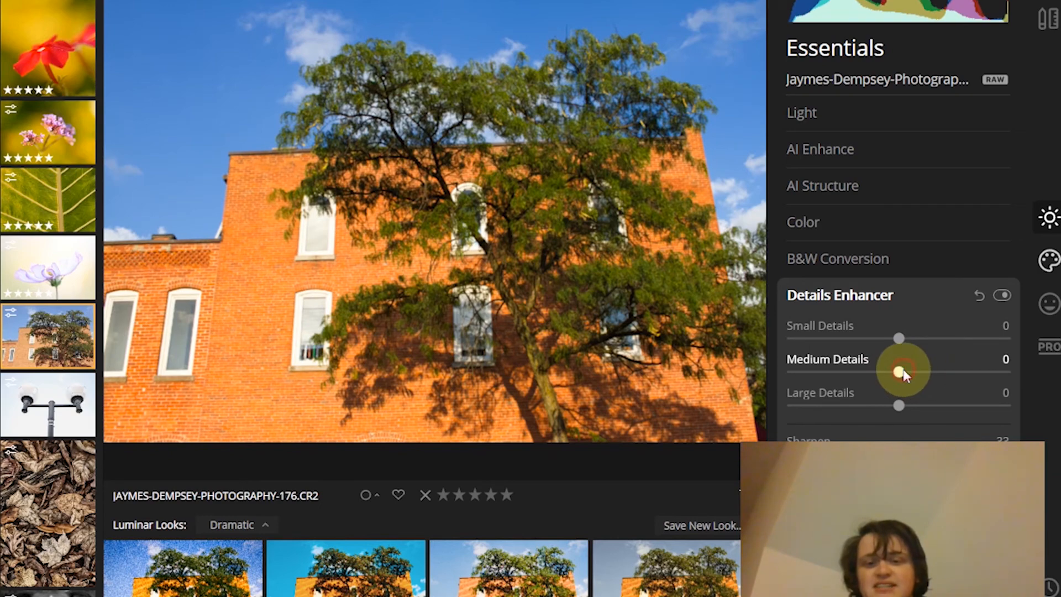
{"action": "mouse_move", "coordinate": [899, 405]}
{"action": "left_mouse_down"}
{"action": "mouse_move", "coordinate": [943, 405]}
{"action": "mouse_move", "coordinate": [902, 408]}
{"action": "left_mouse_up"}
{"action": "double_click", "coordinate": [903, 405]}
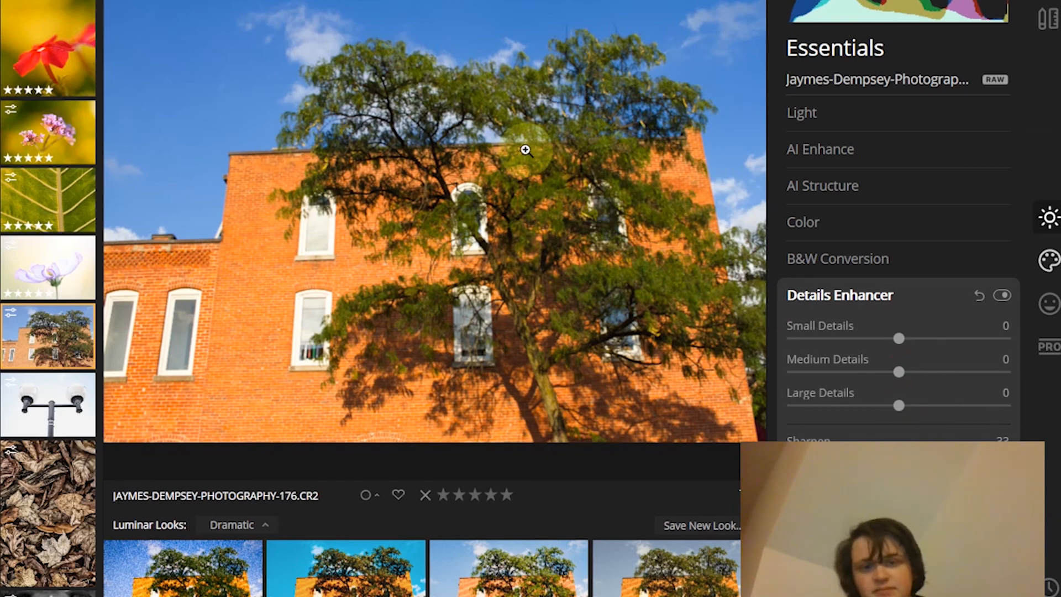
{"action": "left_click", "coordinate": [889, 339]}
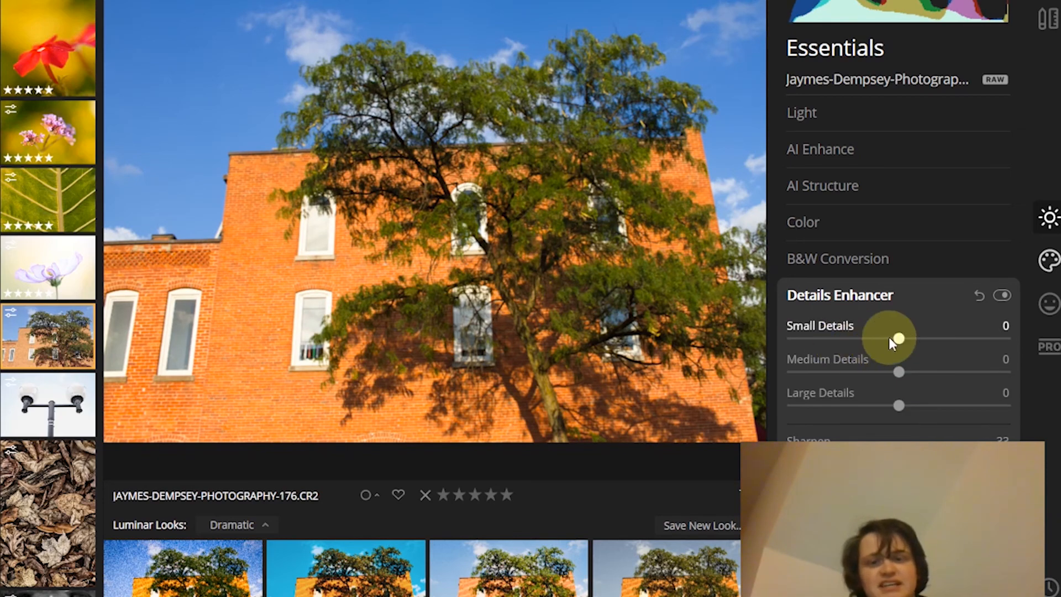
Set Small Details to 14 on the building photo and collapse the Details Enhancer.
{"action": "left_click_drag", "start_coordinate": [917, 337], "coordinate": [914, 338]}
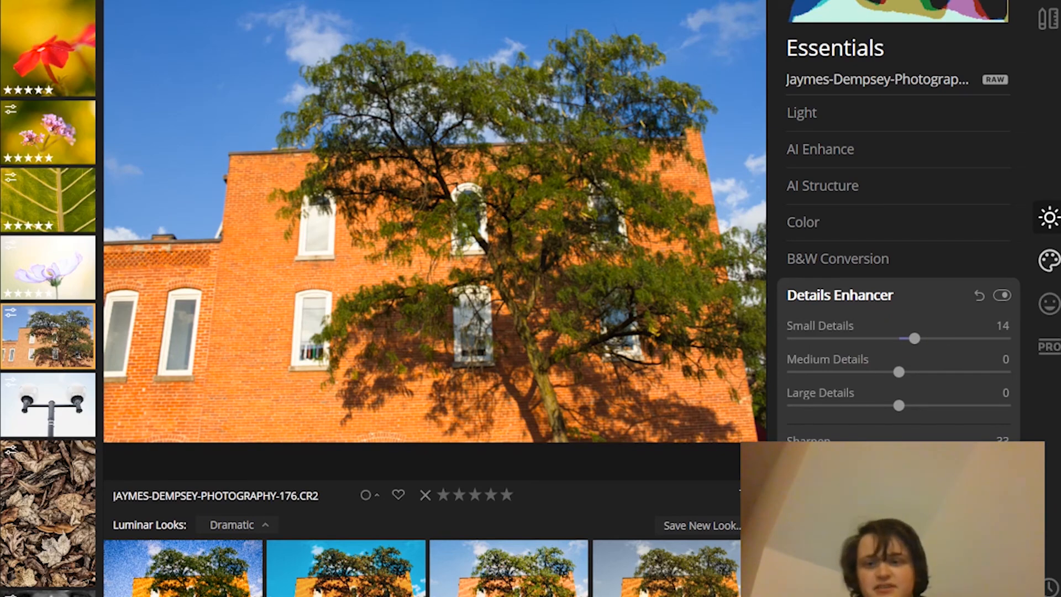
{"action": "left_click", "coordinate": [901, 297]}
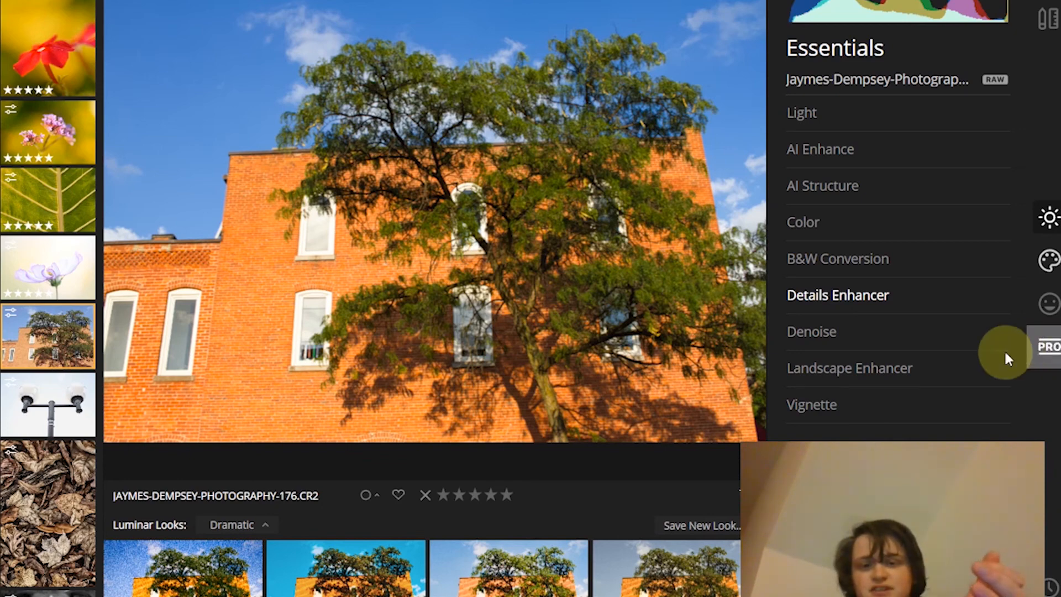
Open the Denoise adjustments and examine the tree, brickwork and sky for noise at 100% zoom.
{"action": "left_click", "coordinate": [874, 333]}
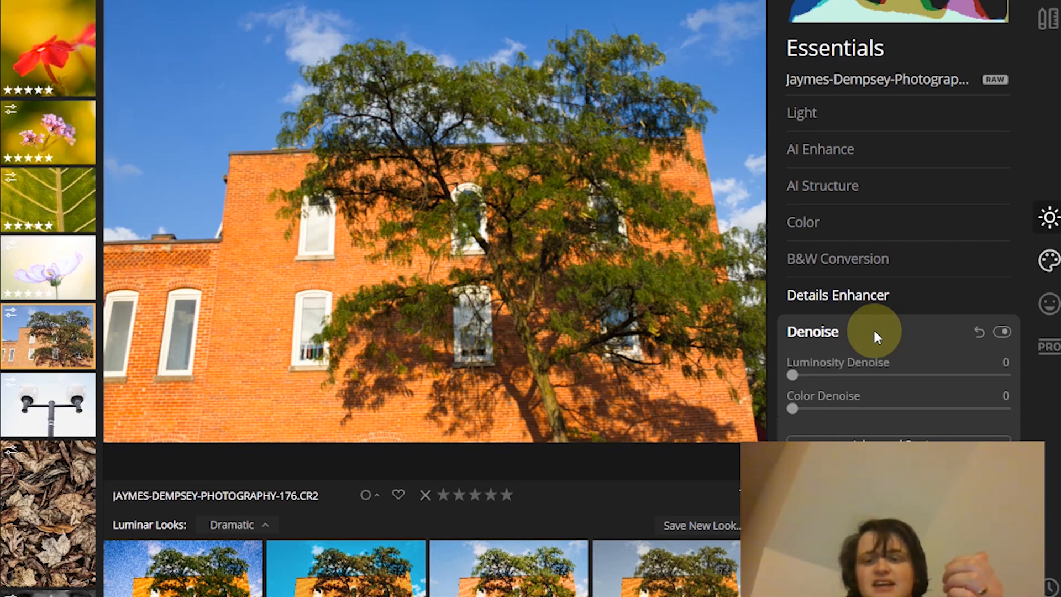
{"action": "left_click", "coordinate": [476, 185]}
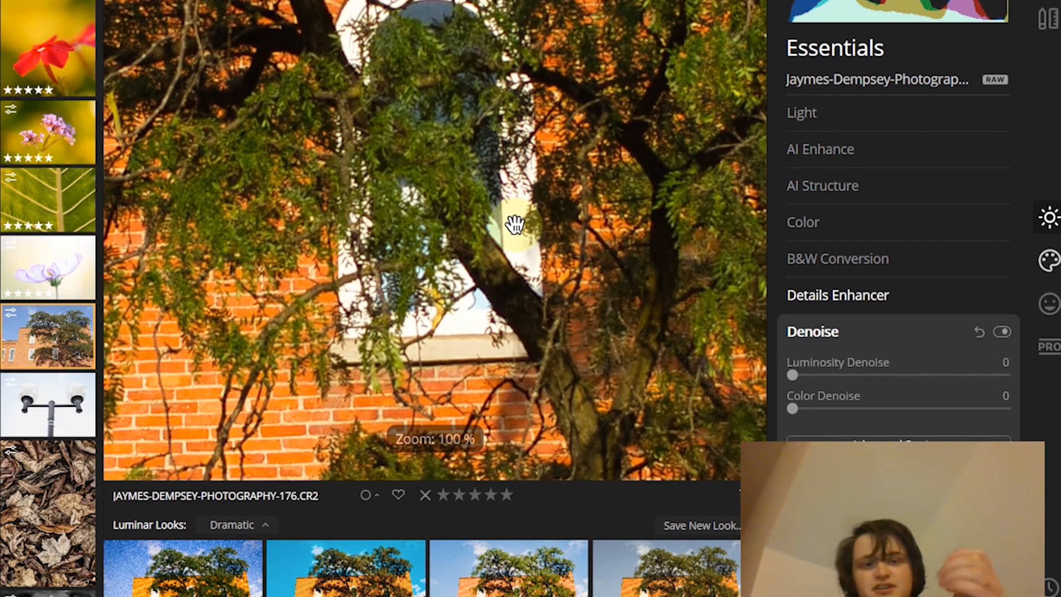
{"action": "left_click", "coordinate": [490, 236]}
{"action": "left_click_drag", "start_coordinate": [490, 236], "coordinate": [171, 261]}
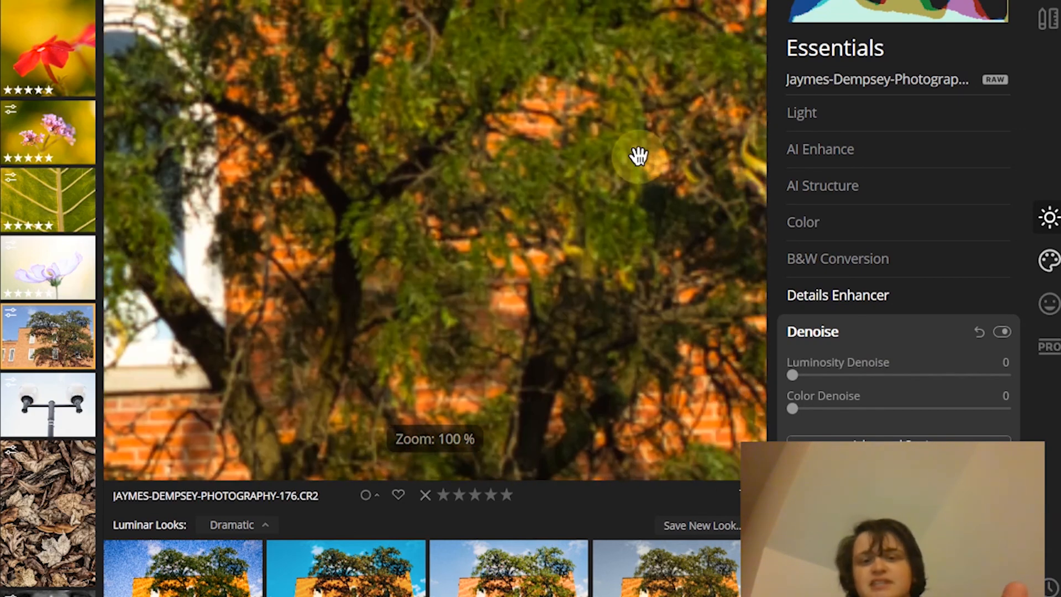
{"action": "left_click_drag", "start_coordinate": [635, 160], "coordinate": [193, 221]}
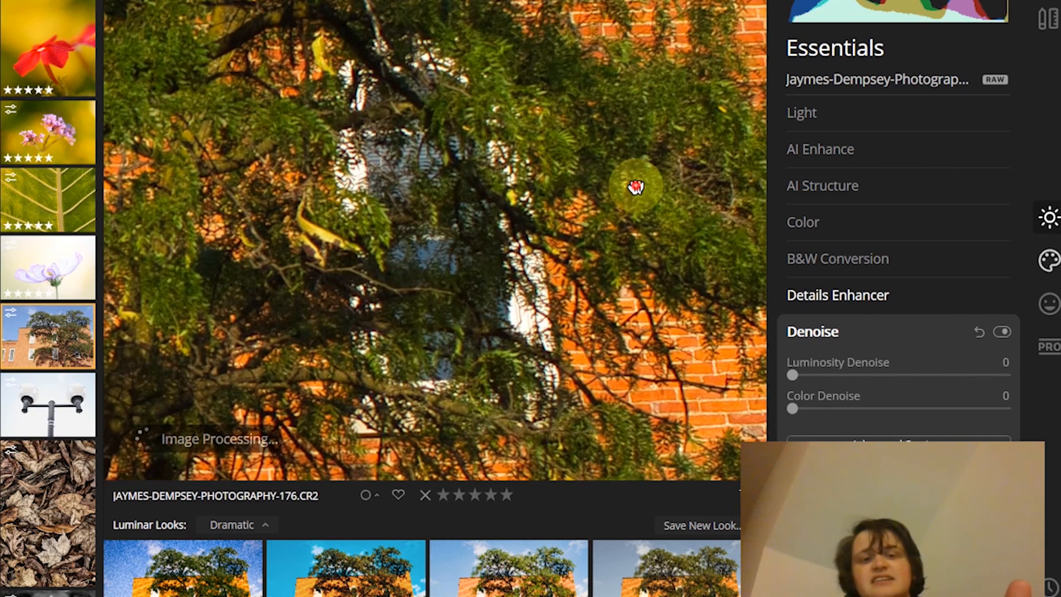
{"action": "left_click_drag", "start_coordinate": [632, 184], "coordinate": [206, 268]}
{"action": "left_click_drag", "start_coordinate": [464, 223], "coordinate": [332, 265]}
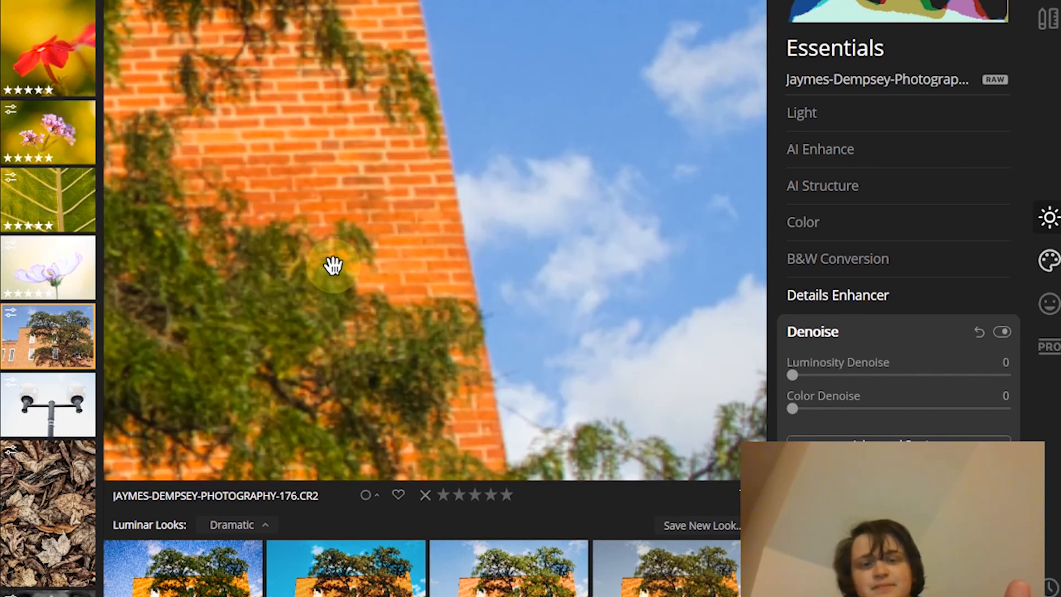
{"action": "left_click_drag", "start_coordinate": [737, 331], "coordinate": [672, 341]}
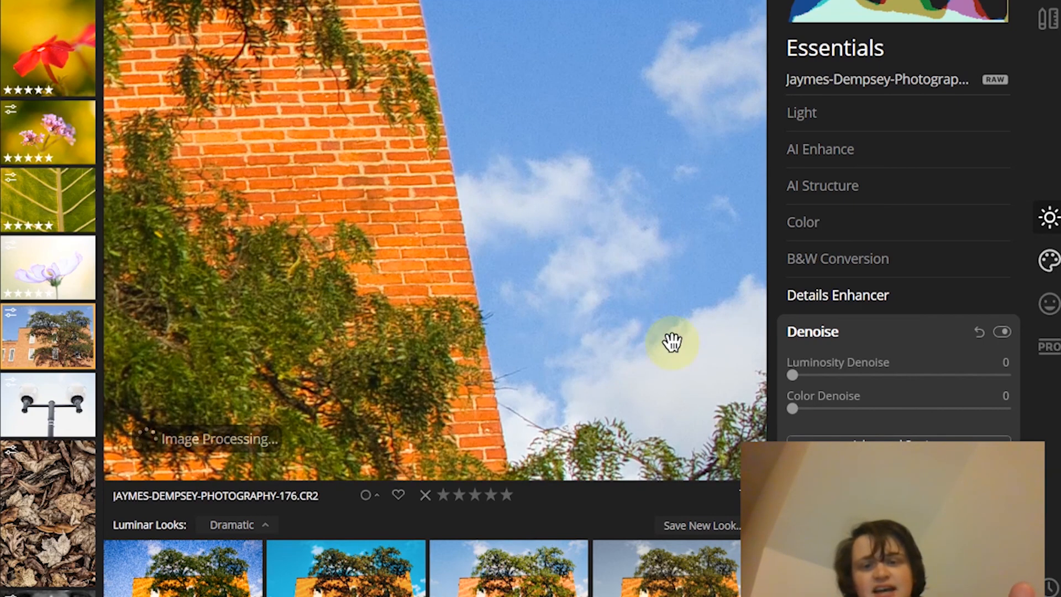
Try Luminosity Denoise at 18 and 100 on the brick wall and sky, set it to 27, and check the whole photo.
{"action": "left_click", "coordinate": [831, 377]}
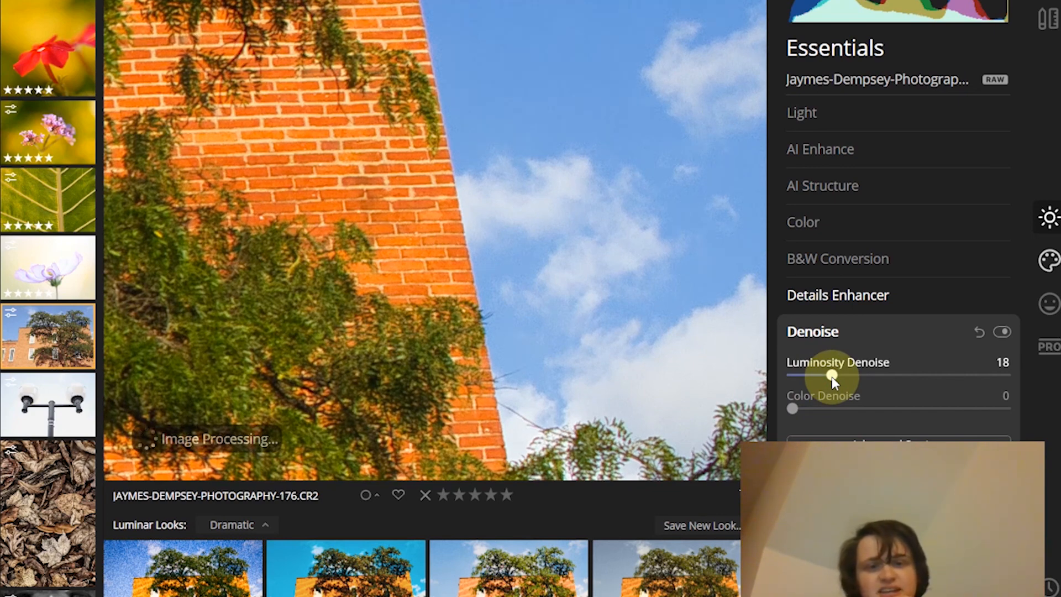
{"action": "left_click_drag", "start_coordinate": [831, 376], "coordinate": [1015, 379]}
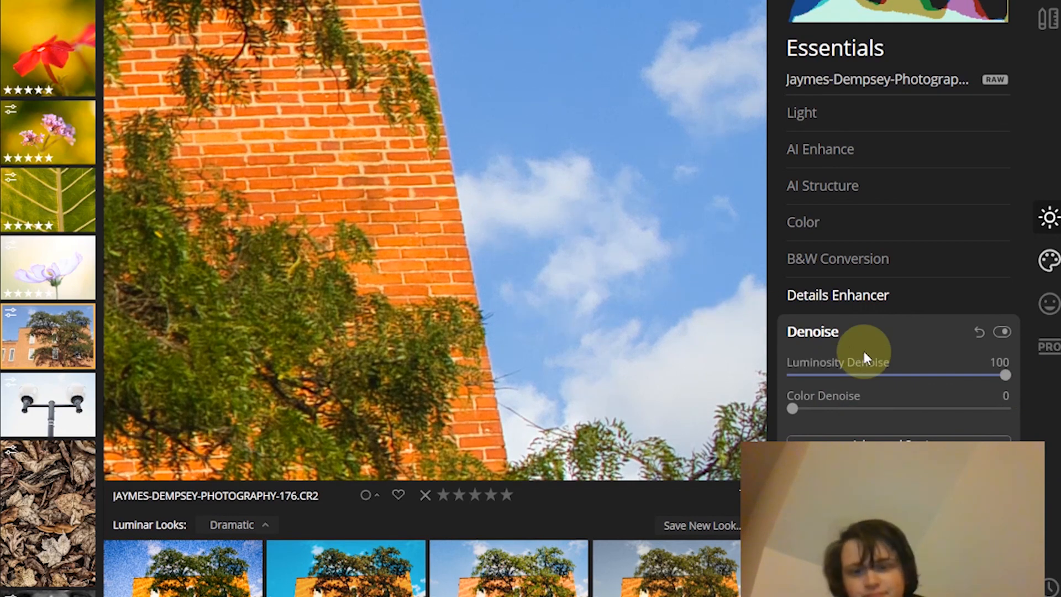
{"action": "left_click", "coordinate": [849, 378]}
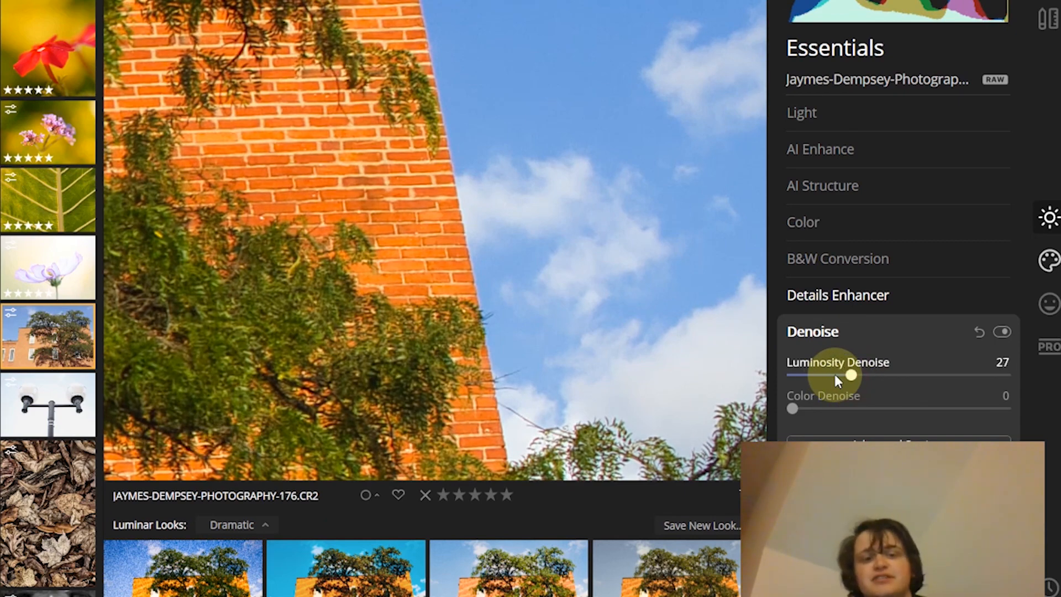
{"action": "left_click", "coordinate": [499, 321]}
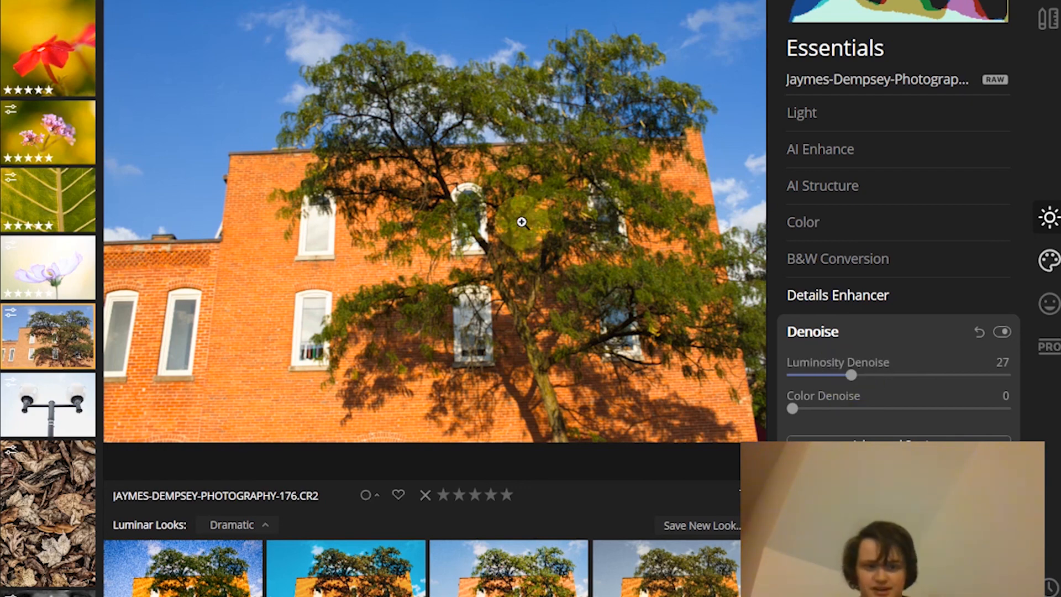
{"action": "left_click", "coordinate": [583, 225]}
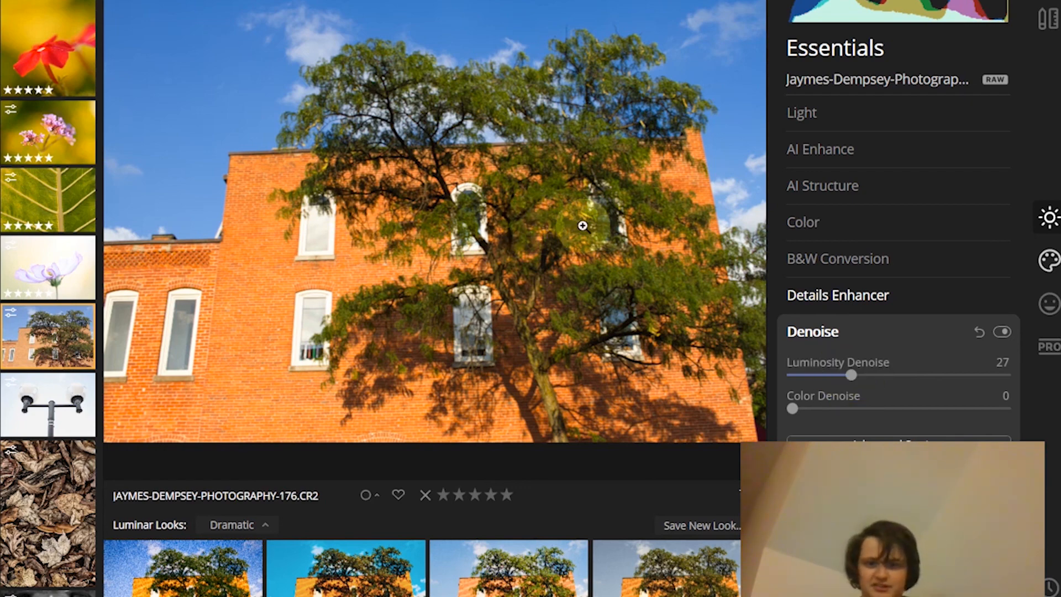